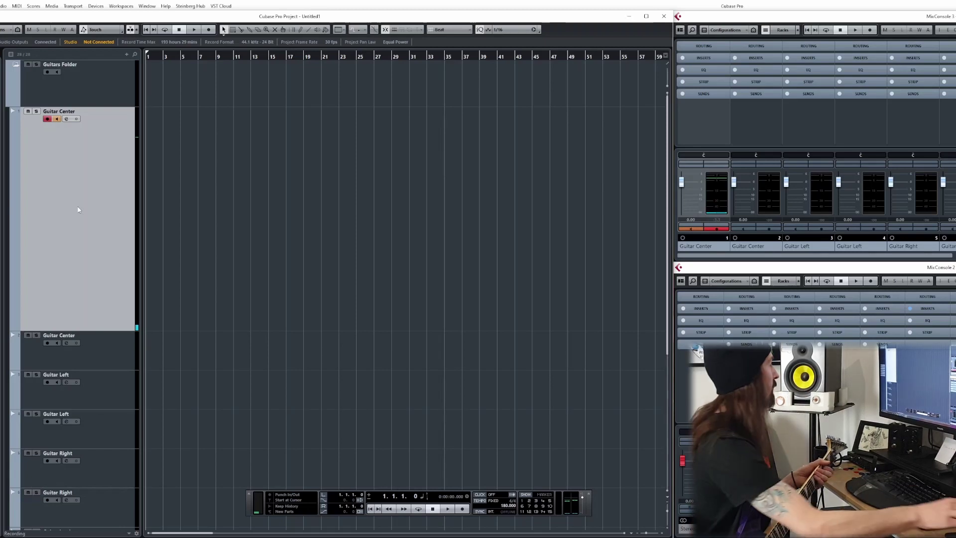
- Load the AHM 5050 amp simulator as an insert on the first Guitar Center track
{"action": "right_click", "coordinate": [78, 210]}
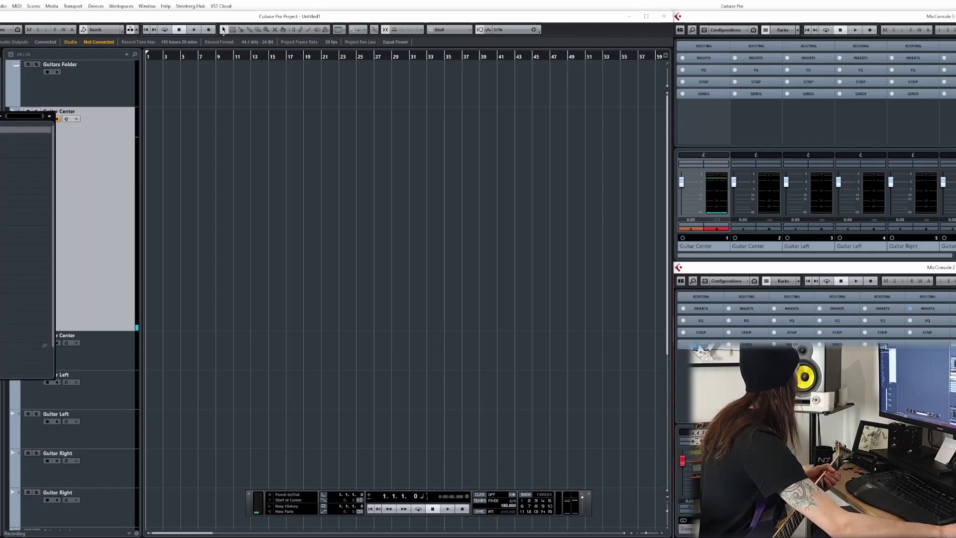
{"action": "left_click", "coordinate": [194, 261]}
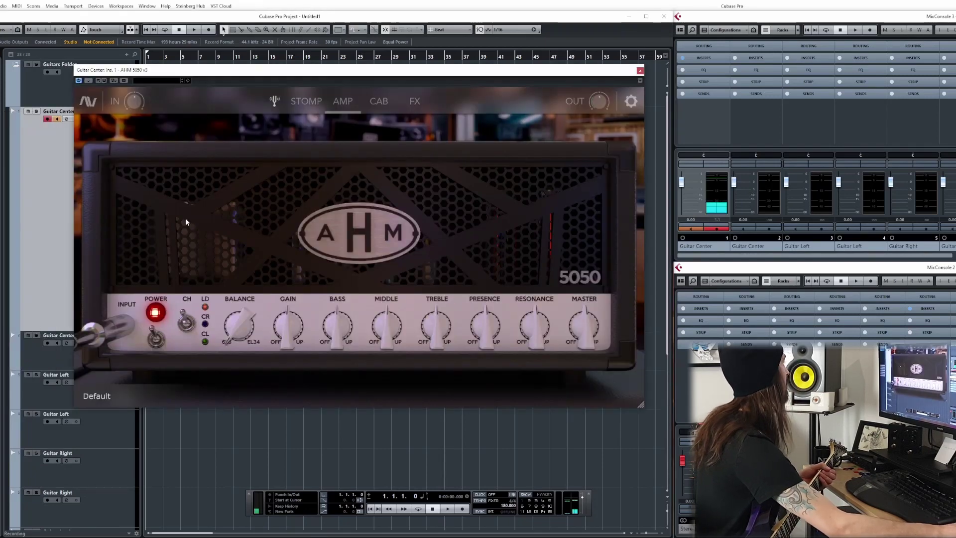
{"action": "mouse_move", "coordinate": [232, 339]}
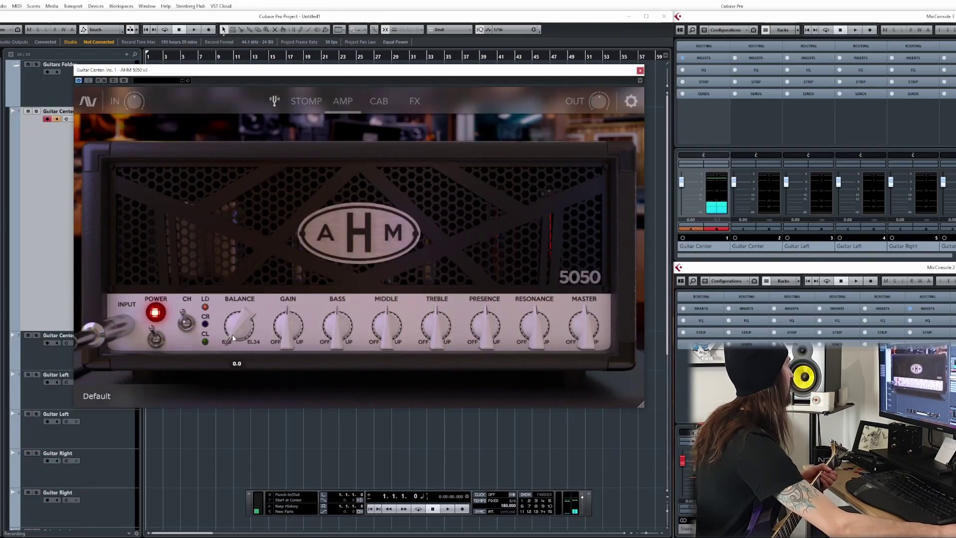
- Raise the threshold of the Gator II noise gate pedal in the amp simulator
{"action": "left_click", "coordinate": [318, 104]}
{"action": "mouse_move", "coordinate": [178, 208]}
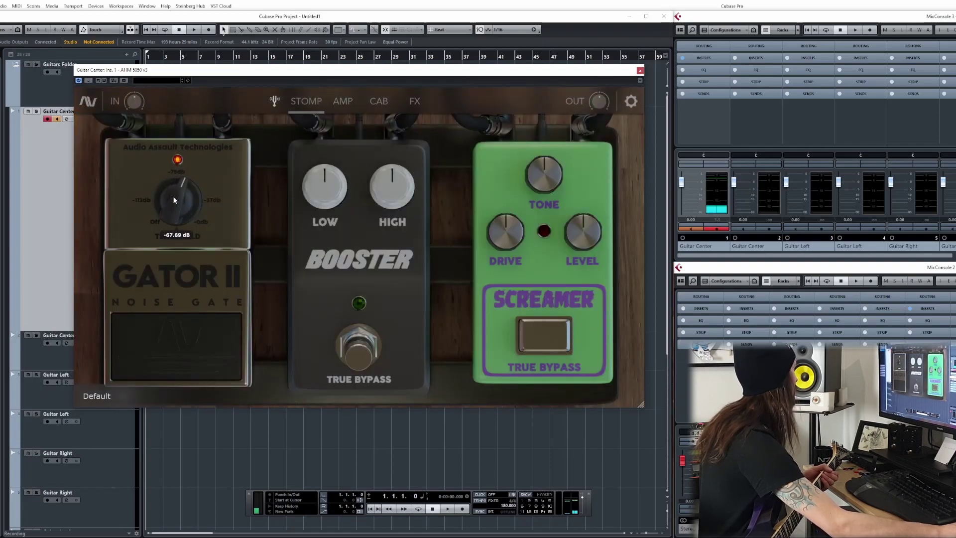
{"action": "left_click_drag", "start_coordinate": [172, 195], "coordinate": [169, 187]}
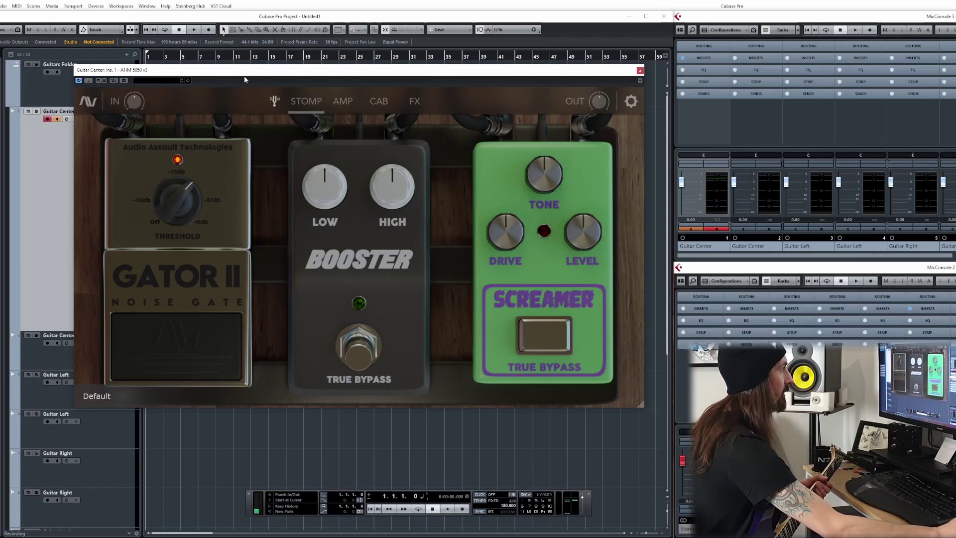
- Look at the amp simulator's built-in tuner and close it again
{"action": "left_click", "coordinate": [274, 102]}
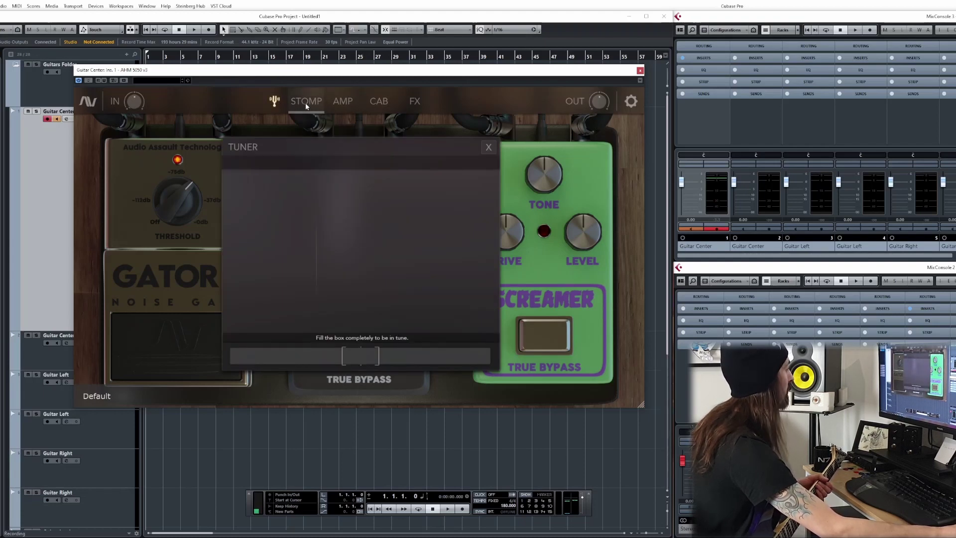
{"action": "left_click", "coordinate": [488, 148]}
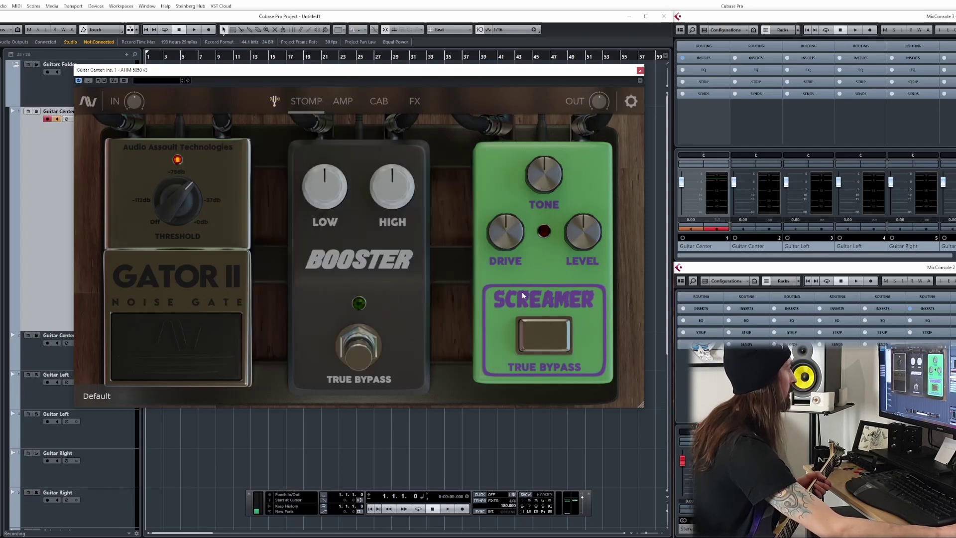
- Sweep the amp head's Balance to 10.0 and back to 0.0, and try the Crunch and Clean channels
{"action": "left_click", "coordinate": [344, 102]}
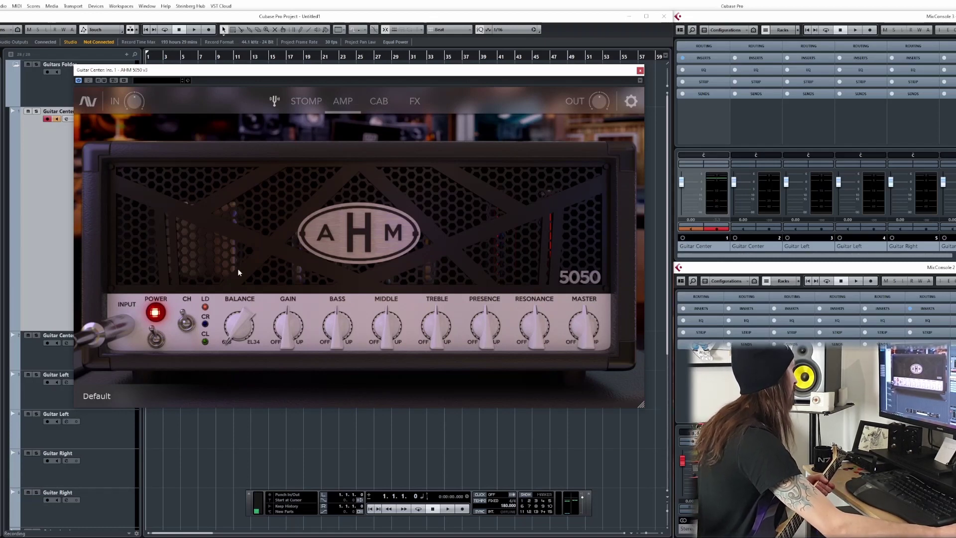
{"action": "mouse_move", "coordinate": [240, 323]}
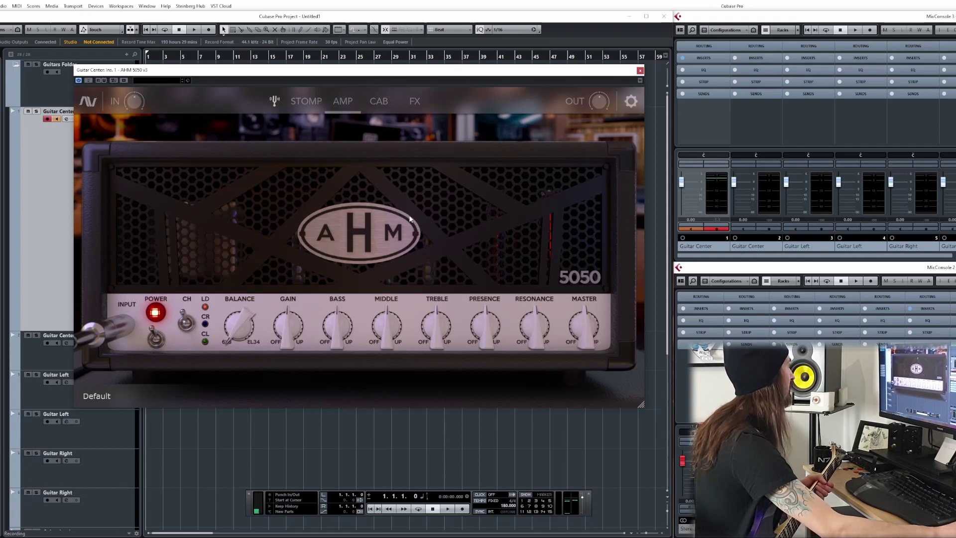
{"action": "left_click_drag", "start_coordinate": [239, 326], "coordinate": [222, 255]}
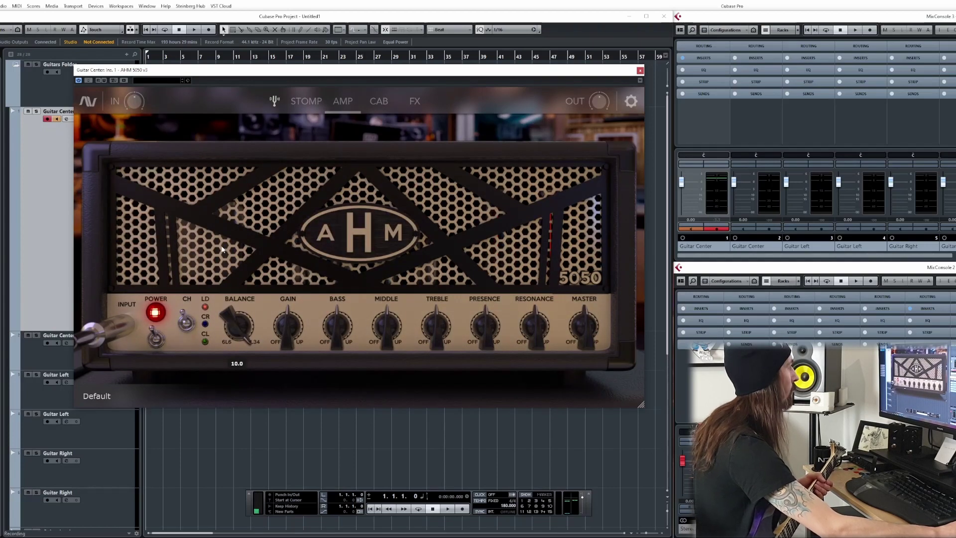
{"action": "left_click_drag", "start_coordinate": [232, 313], "coordinate": [229, 344]}
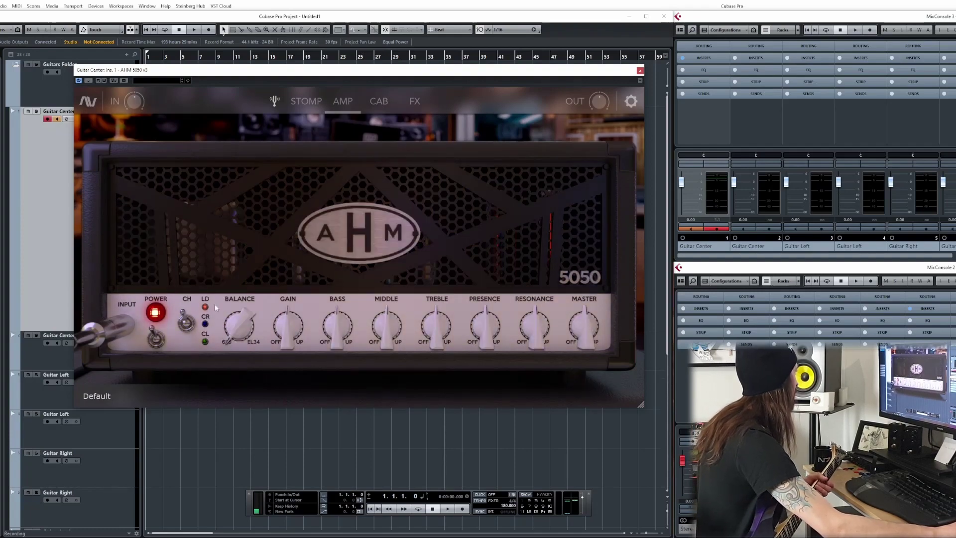
{"action": "left_click", "coordinate": [205, 324]}
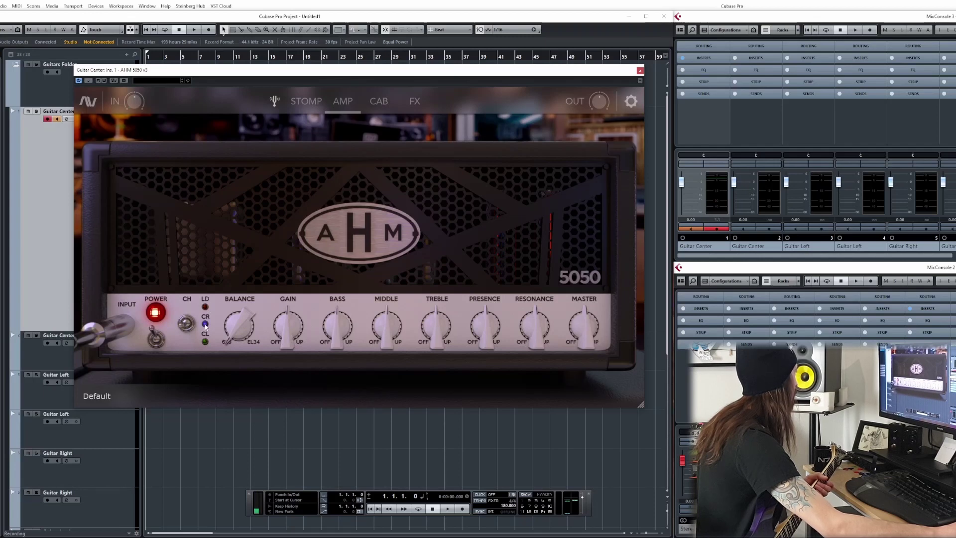
{"action": "left_click", "coordinate": [204, 341]}
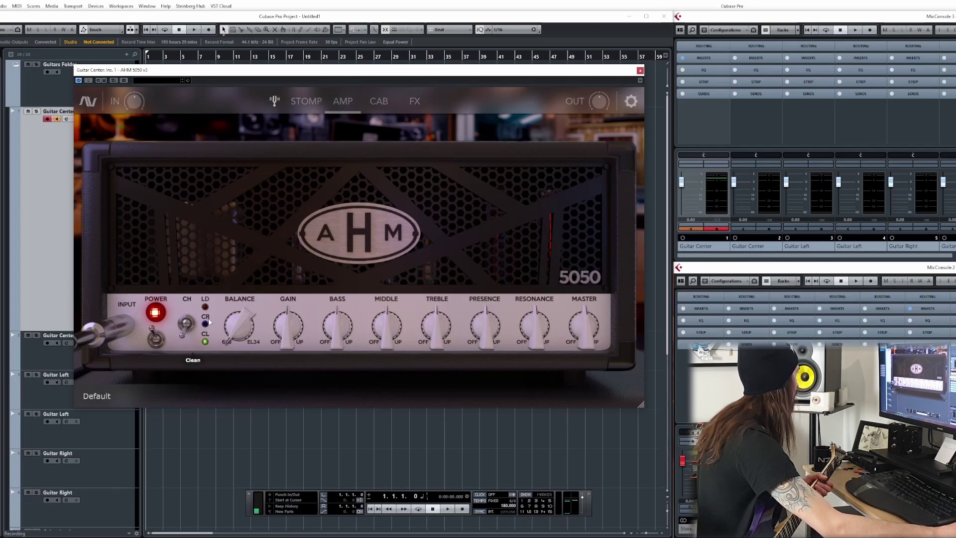
- Load the AHM412 Carnitas impulse into cab A and try the A/B blend control
{"action": "left_click", "coordinate": [372, 102]}
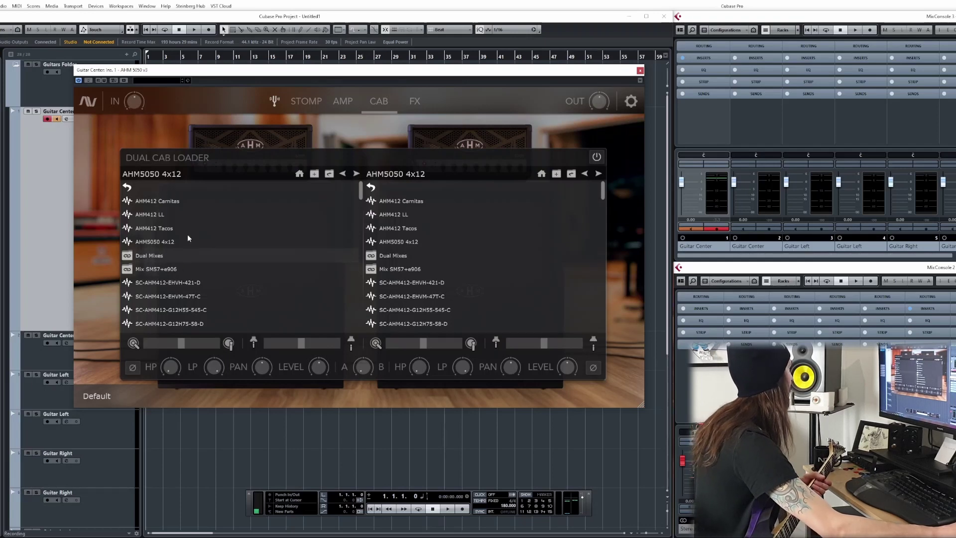
{"action": "left_click", "coordinate": [185, 201]}
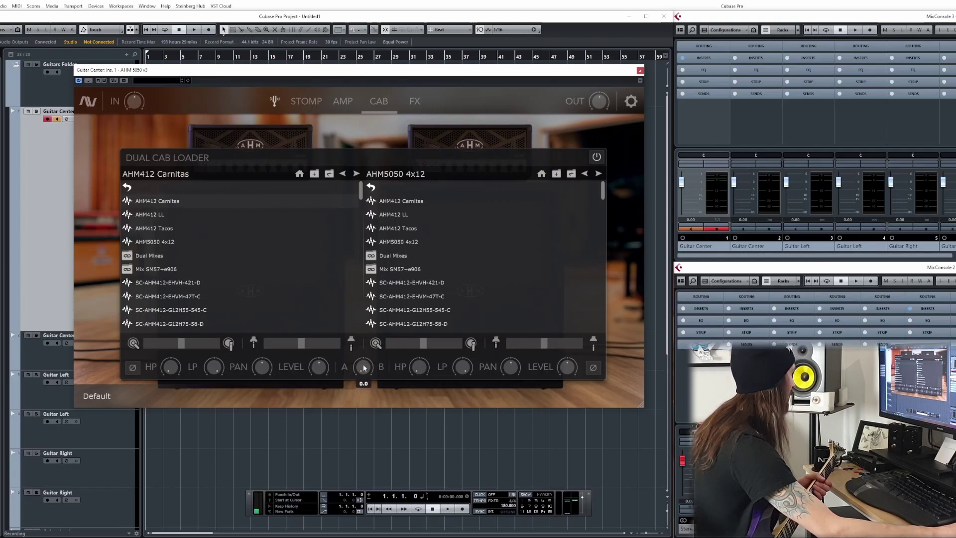
{"action": "mouse_move", "coordinate": [361, 373]}
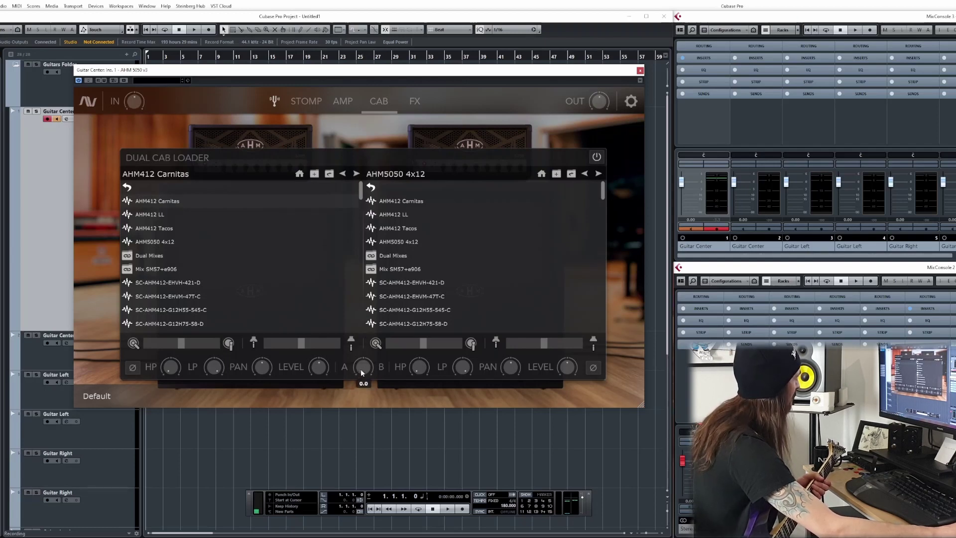
{"action": "left_click_drag", "start_coordinate": [362, 372], "coordinate": [356, 312]}
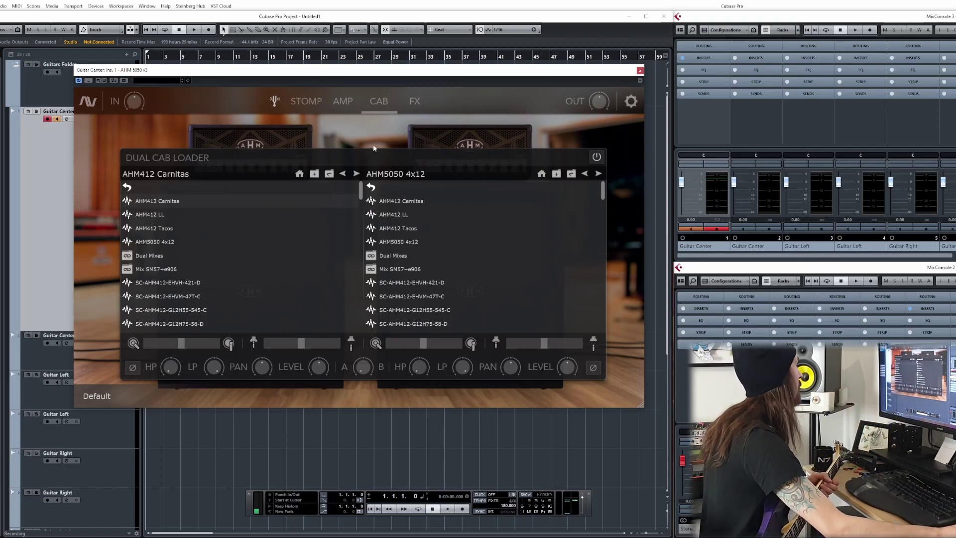
- Review the effects rack, the cab loader's controls and the stomp pedals
{"action": "left_click", "coordinate": [410, 102]}
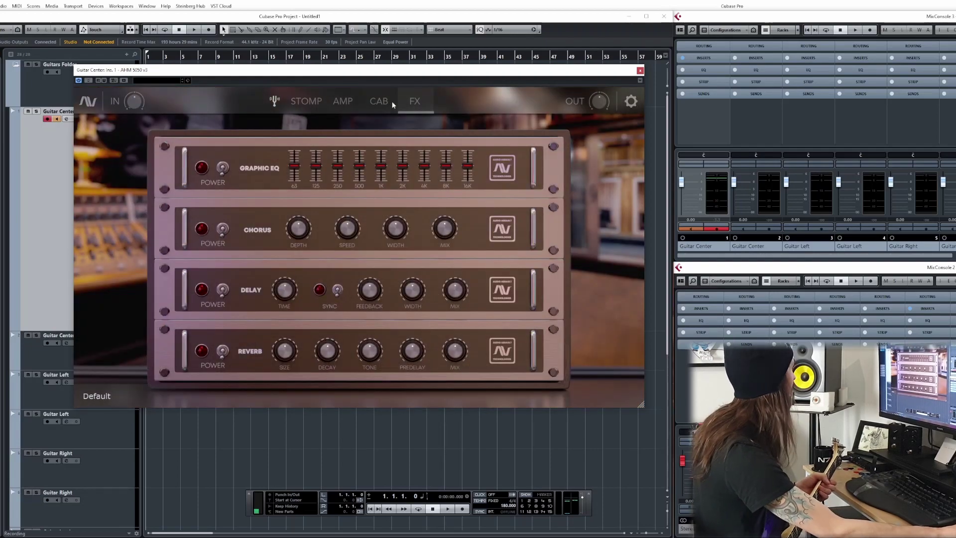
{"action": "left_click", "coordinate": [393, 104]}
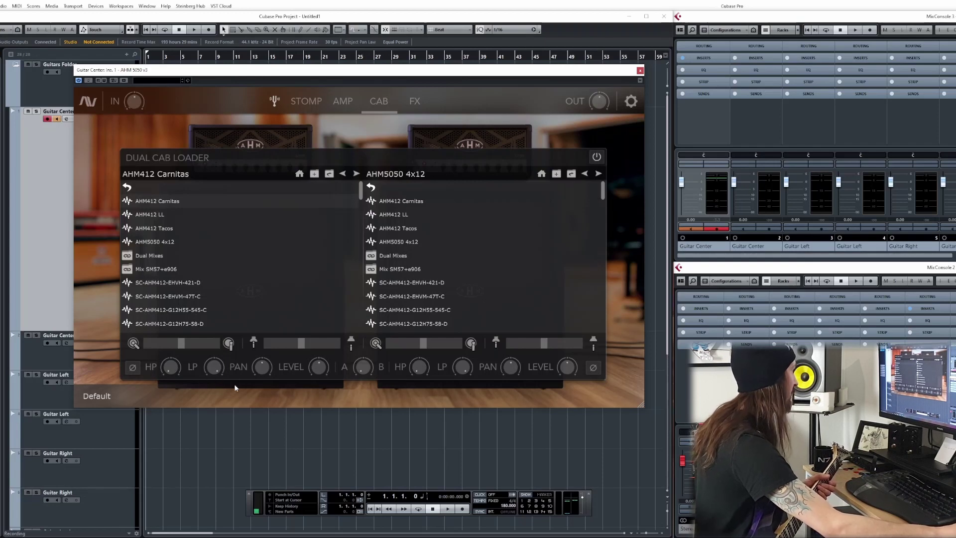
{"action": "mouse_move", "coordinate": [260, 366]}
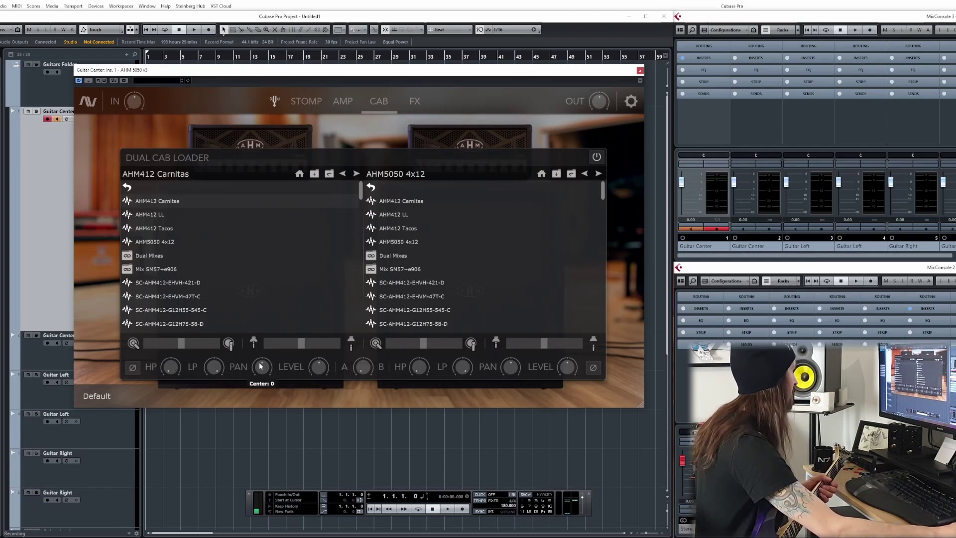
{"action": "left_click", "coordinate": [422, 102]}
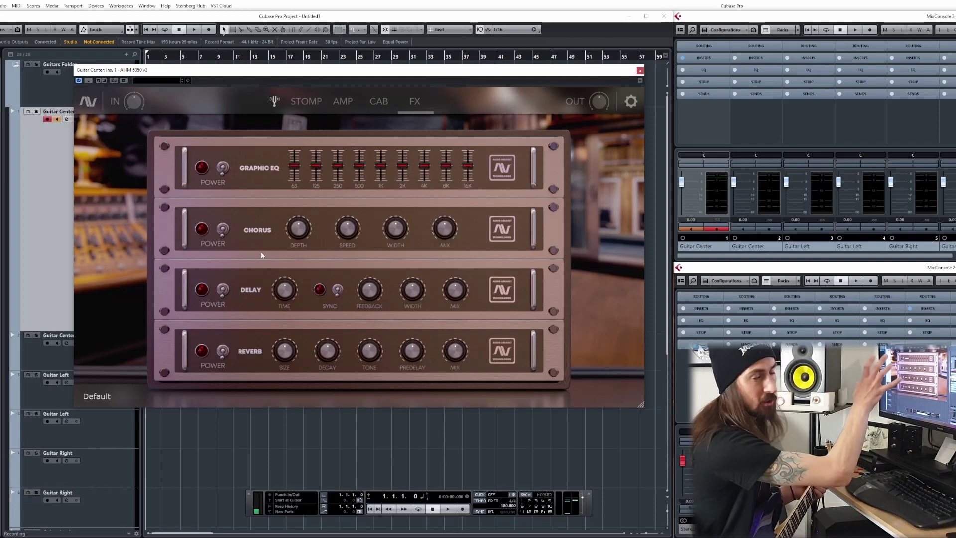
{"action": "left_click", "coordinate": [311, 100]}
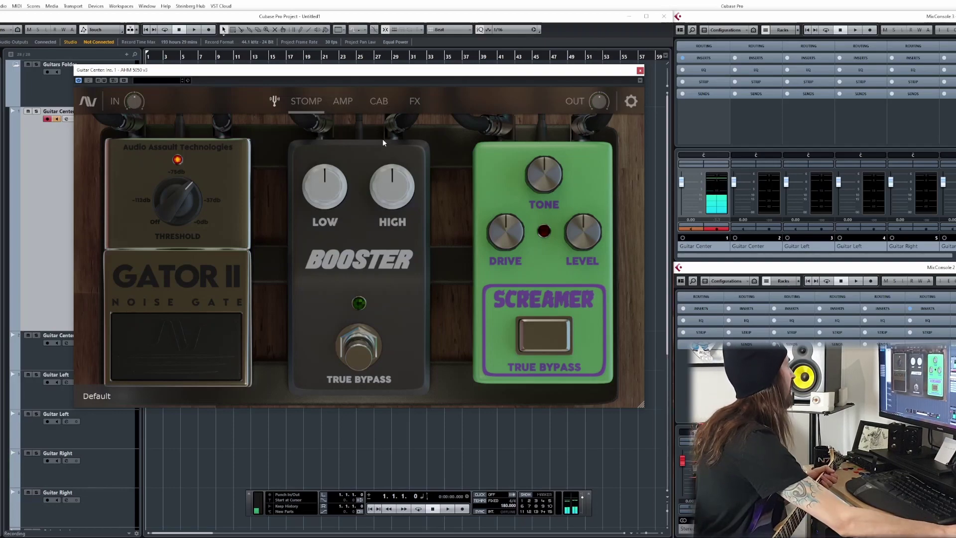
- Browse the list of cabinet impulse responses available for cab A
{"action": "left_click", "coordinate": [378, 101]}
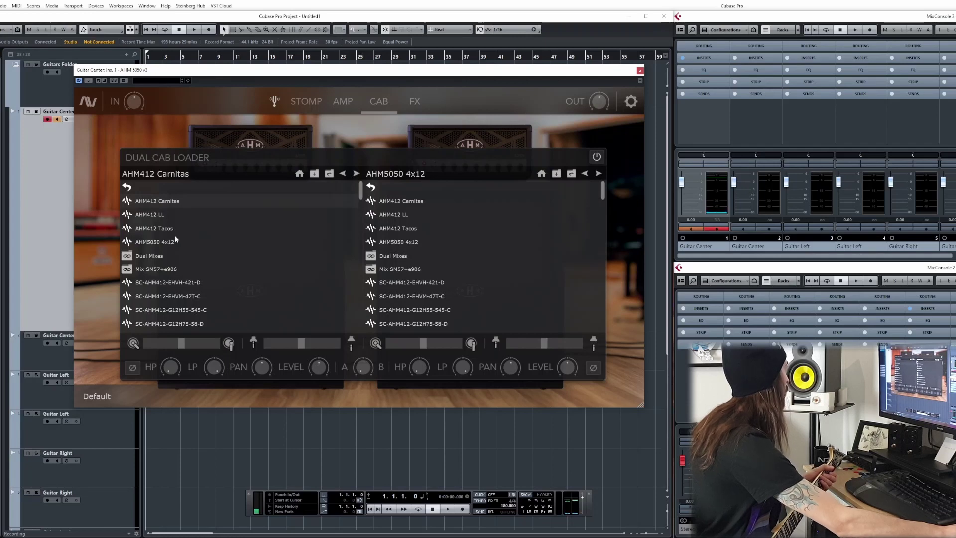
{"action": "scroll", "coordinate": [175, 238], "scroll_direction": "down", "scroll_amount": 15}
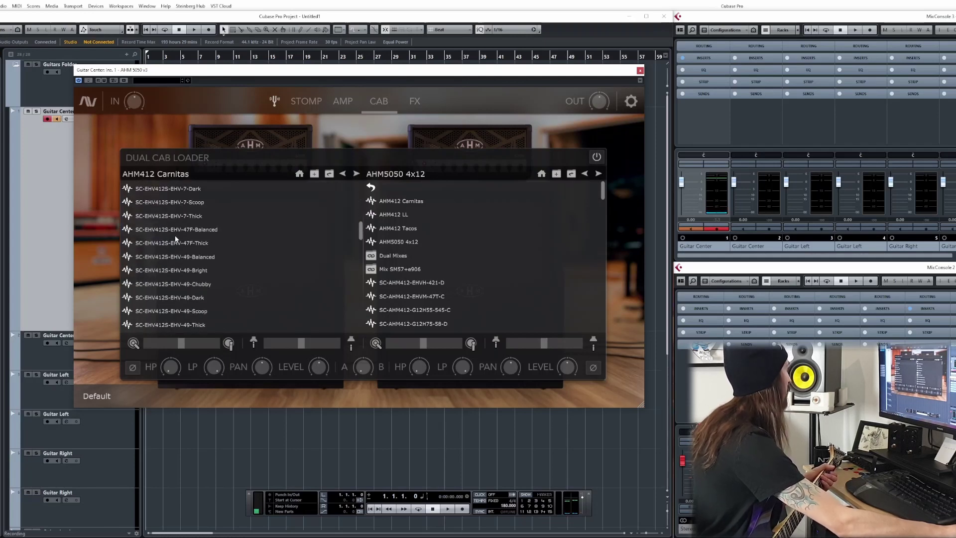
{"action": "scroll", "coordinate": [174, 243], "scroll_direction": "up", "scroll_amount": 5}
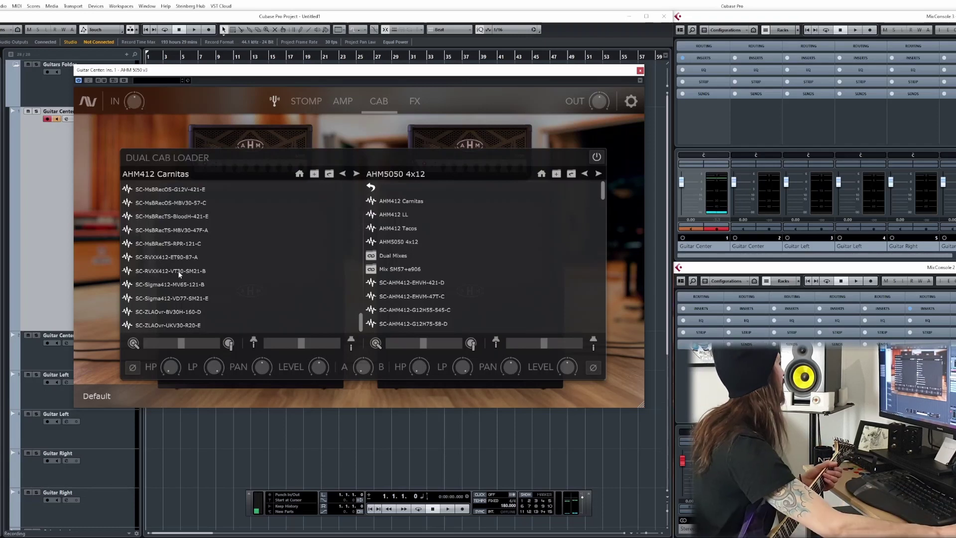
{"action": "scroll", "coordinate": [189, 252], "scroll_direction": "up", "scroll_amount": 5}
{"action": "scroll", "coordinate": [208, 289], "scroll_direction": "up", "scroll_amount": 8}
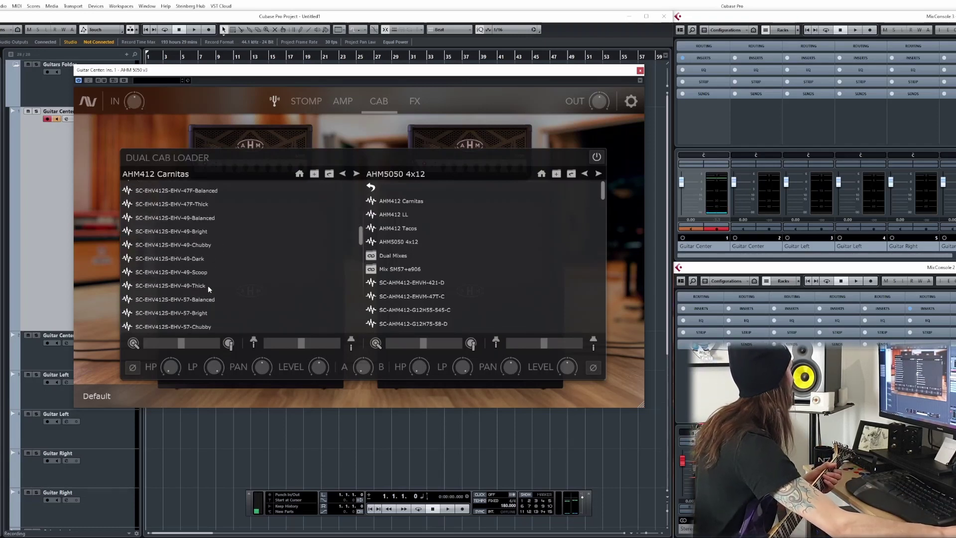
{"action": "scroll", "coordinate": [208, 285], "scroll_direction": "up", "scroll_amount": 2}
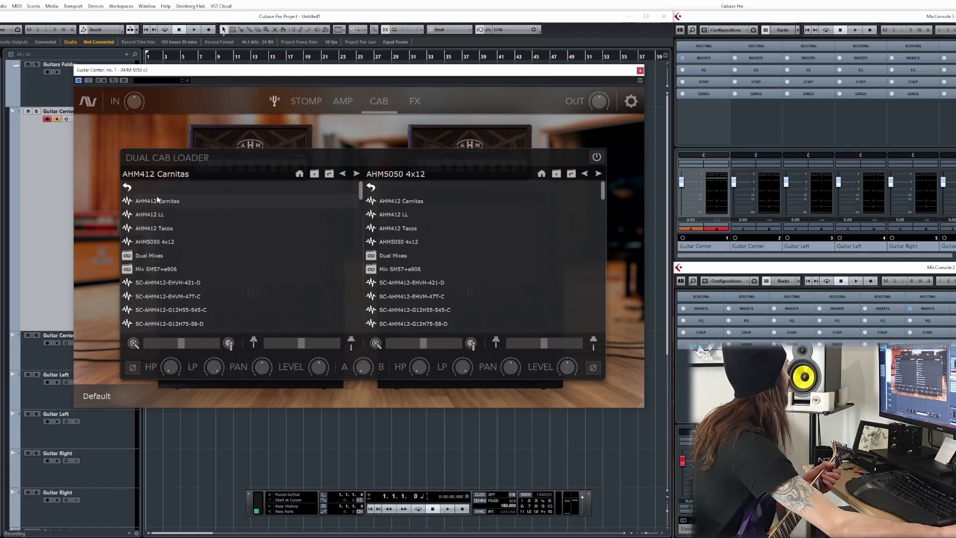
- Audition AHM412 LL and AHM412 Tacos in cab A, and load AHM5050 4x12 there
{"action": "left_click", "coordinate": [148, 216]}
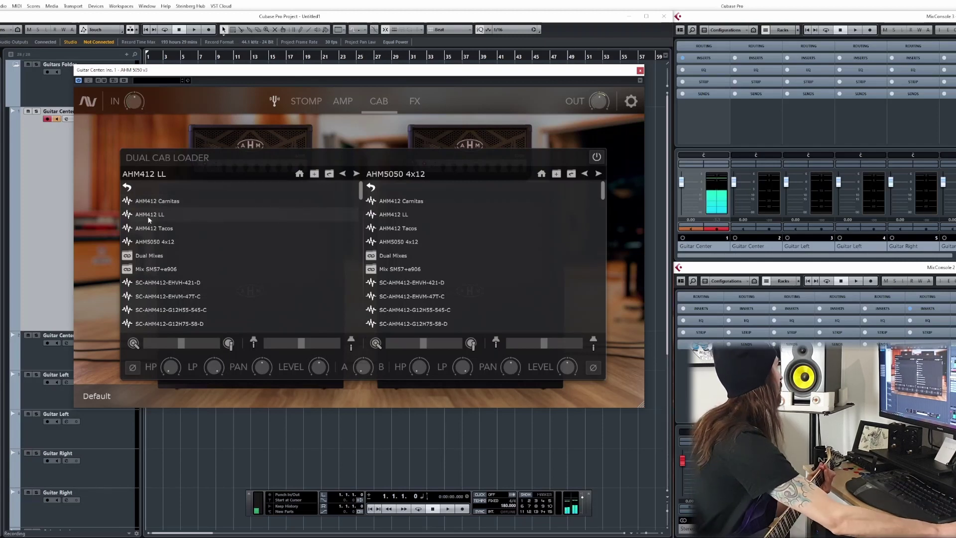
{"action": "left_click", "coordinate": [150, 228]}
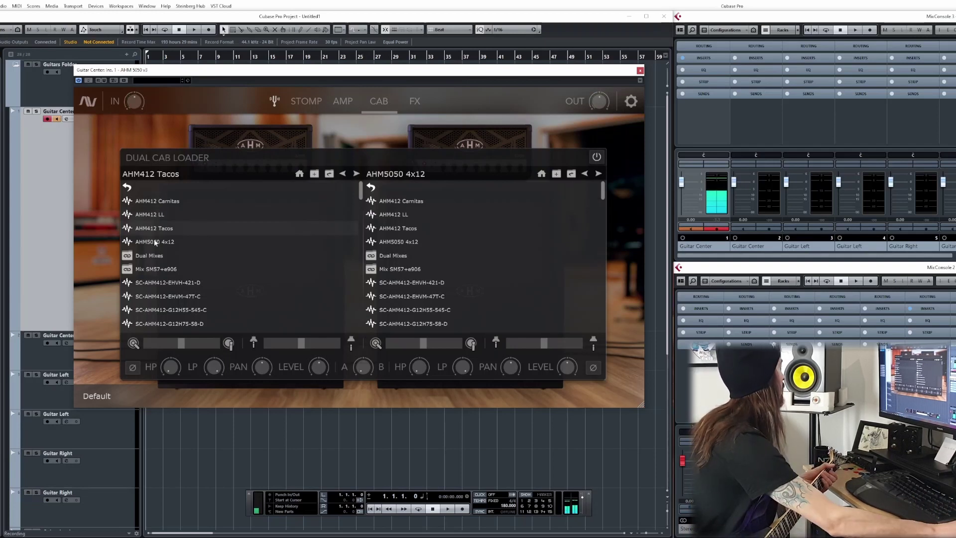
{"action": "left_click", "coordinate": [154, 241]}
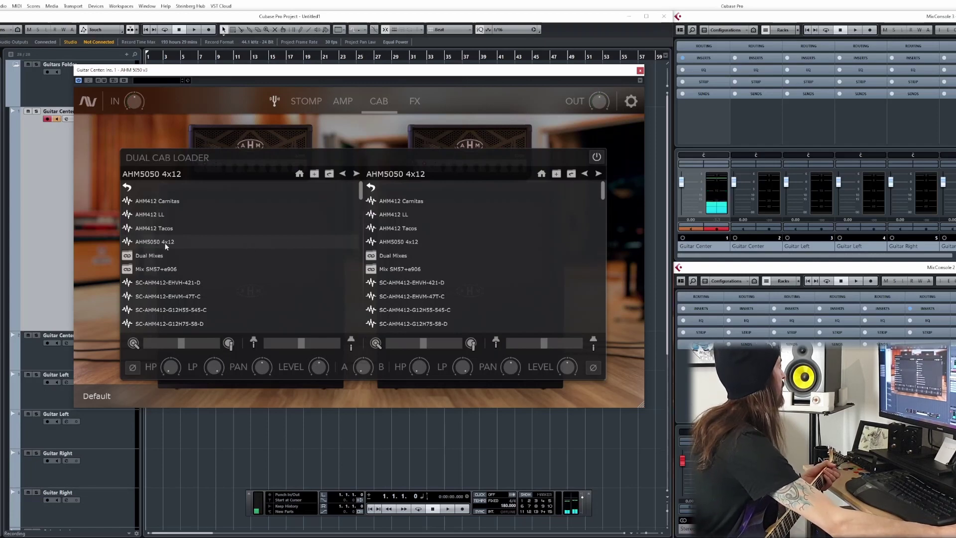
- Try the amp head's Crunch channel and switch back to the Lead channel
{"action": "left_click", "coordinate": [305, 100]}
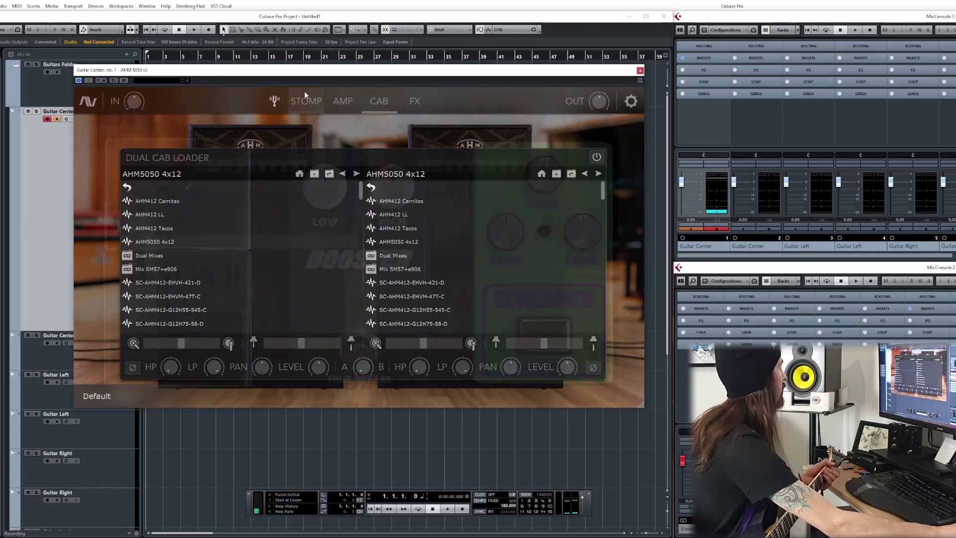
{"action": "left_click", "coordinate": [329, 102]}
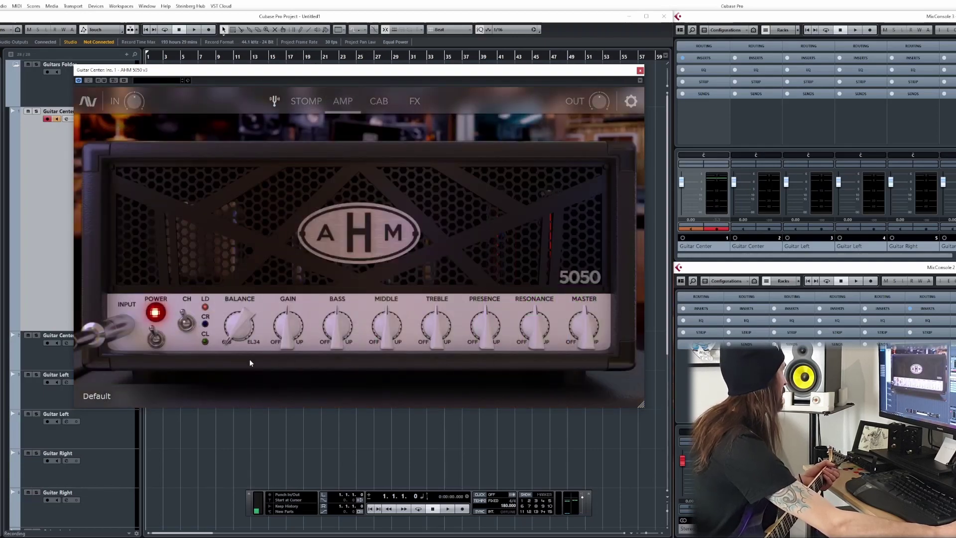
{"action": "left_click", "coordinate": [205, 324]}
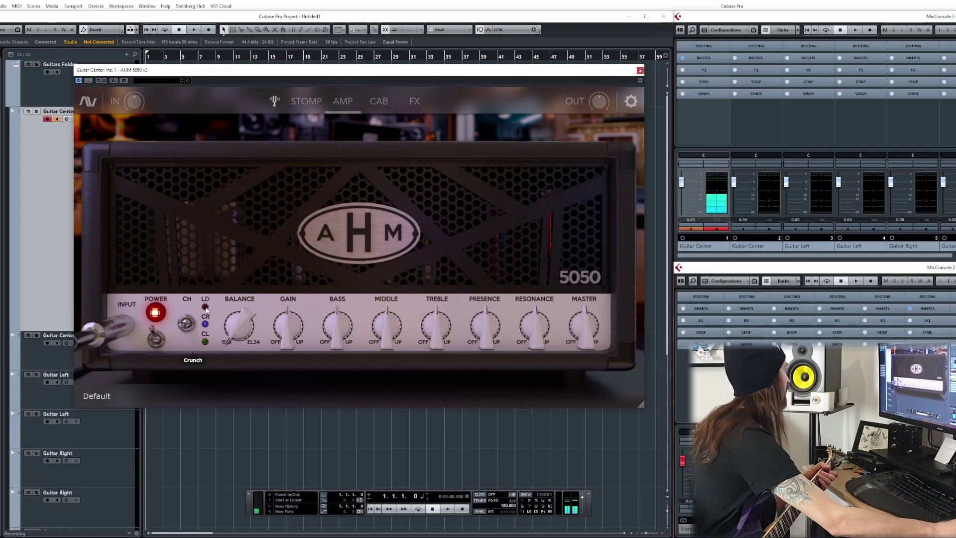
{"action": "left_click", "coordinate": [205, 307]}
- On the amp head's Lead channel, lower the bass, raise the middle and set the treble to about 6.1
{"action": "mouse_move", "coordinate": [277, 338]}
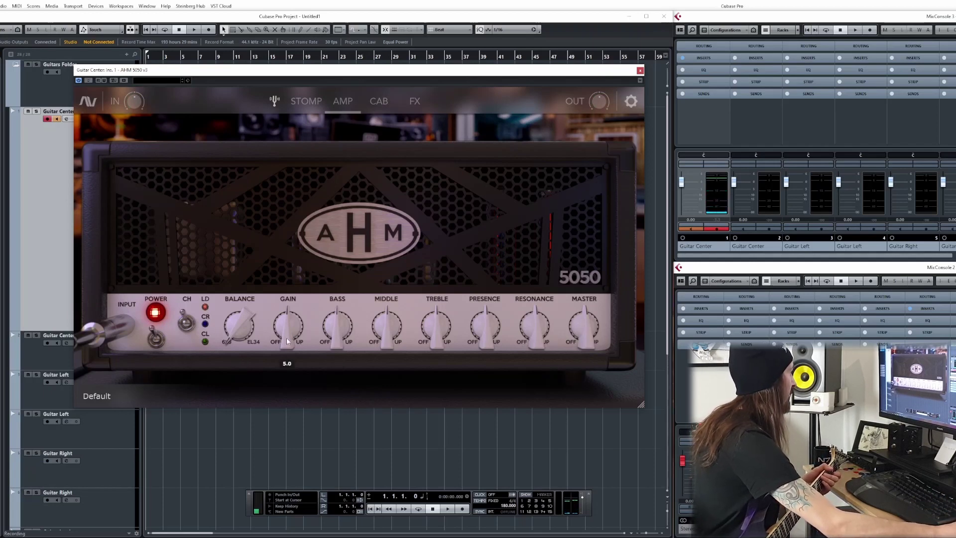
{"action": "left_click_drag", "start_coordinate": [337, 331], "coordinate": [382, 327]}
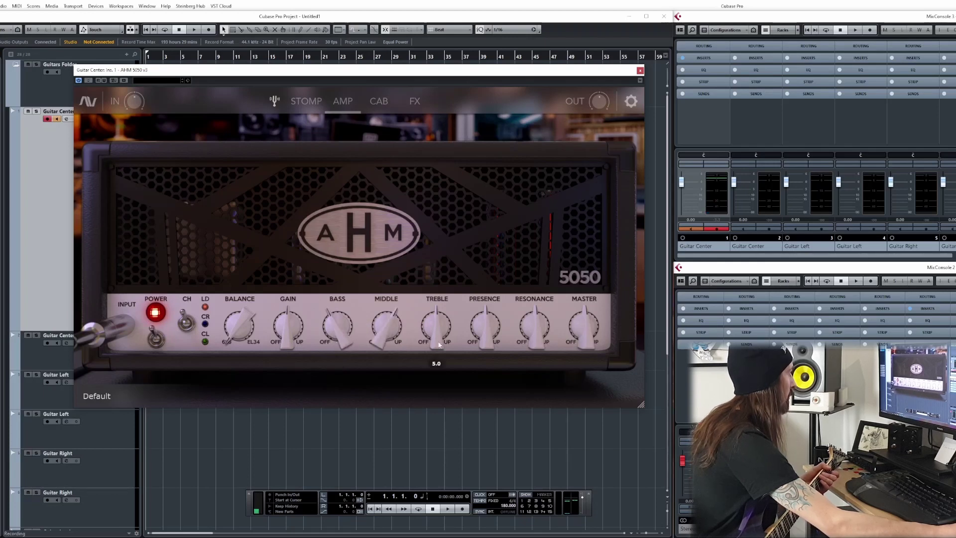
{"action": "left_click_drag", "start_coordinate": [439, 344], "coordinate": [432, 338]}
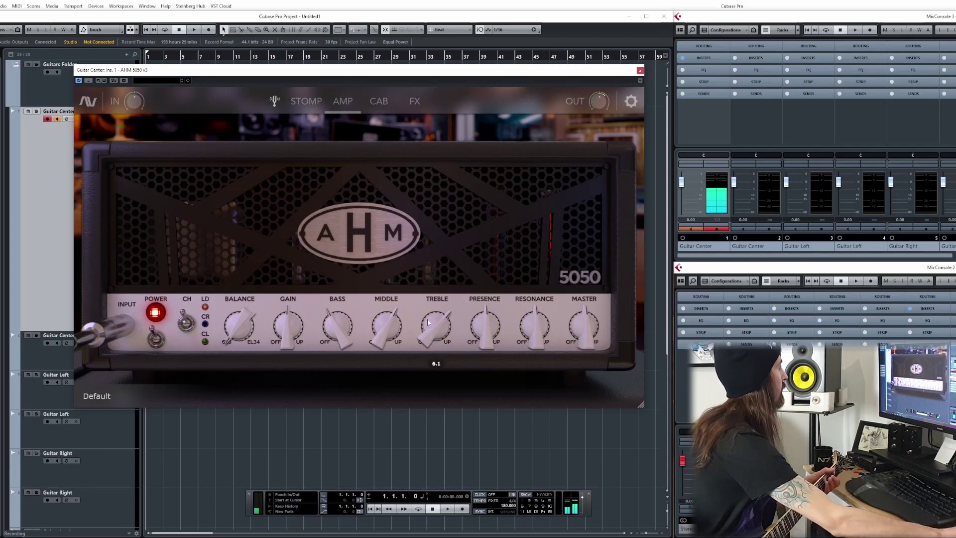
- Try the amp head's presence at maximum, set it to about 7.4 and raise the resonance slightly
{"action": "mouse_move", "coordinate": [475, 340]}
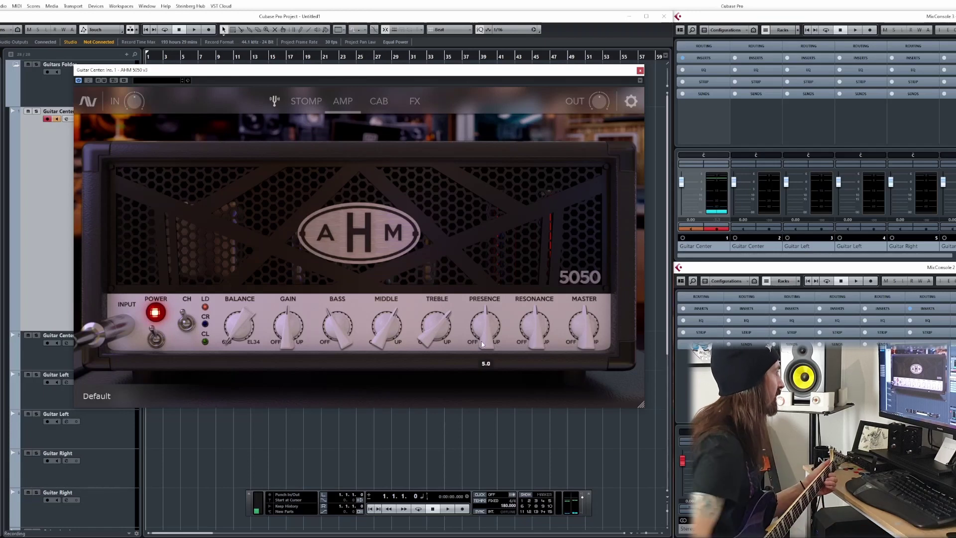
{"action": "scroll", "coordinate": [478, 341], "scroll_direction": "up", "scroll_amount": 4}
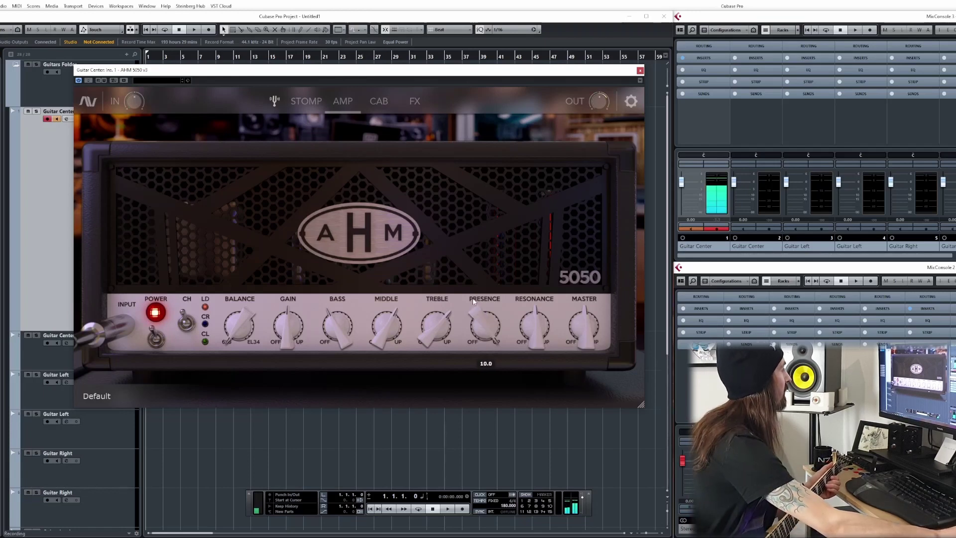
{"action": "left_click_drag", "start_coordinate": [478, 341], "coordinate": [467, 321]}
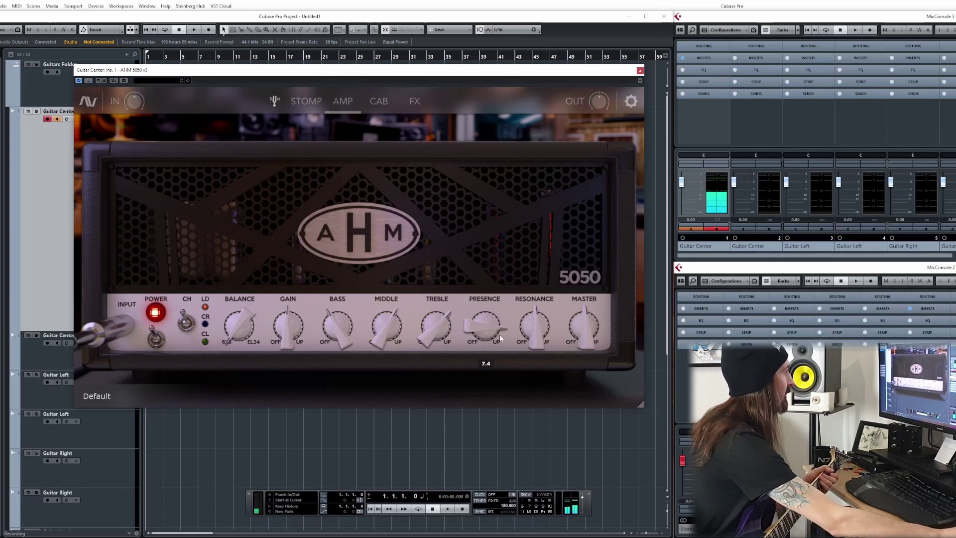
{"action": "mouse_move", "coordinate": [532, 345]}
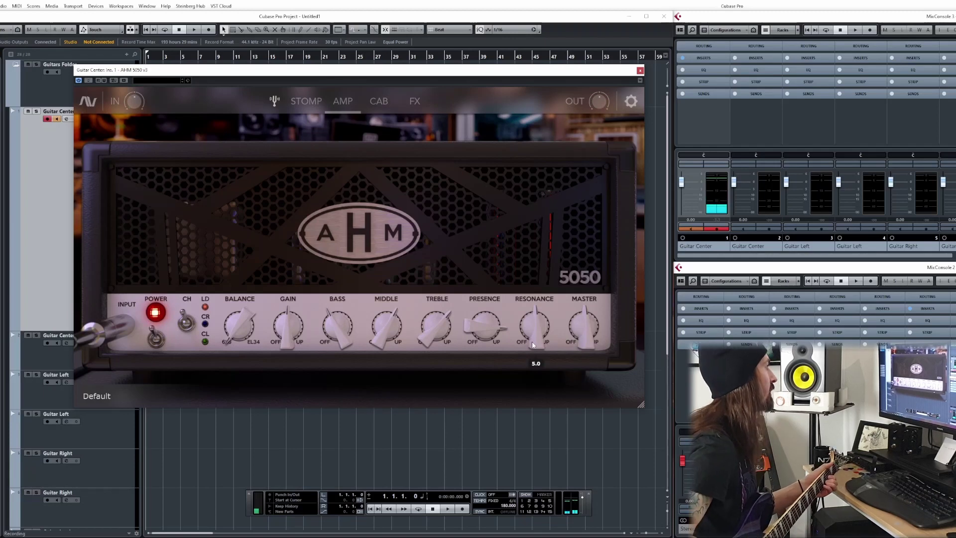
{"action": "mouse_move", "coordinate": [532, 344]}
{"action": "left_mouse_down"}
{"action": "mouse_move", "coordinate": [527, 299]}
{"action": "mouse_move", "coordinate": [516, 339]}
{"action": "left_mouse_up"}
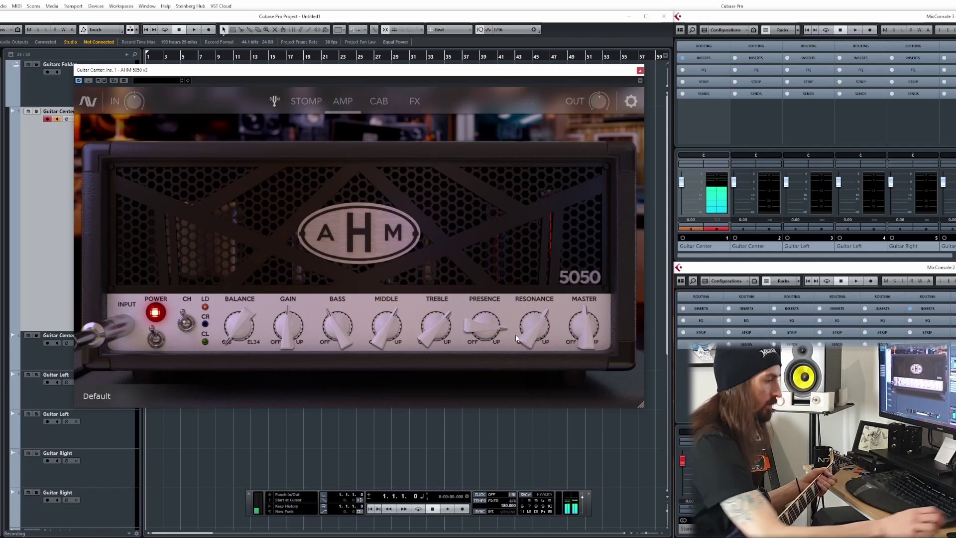
- Try several gain amounts on the amp head and settle the gain at about 6.2
{"action": "mouse_move", "coordinate": [283, 352]}
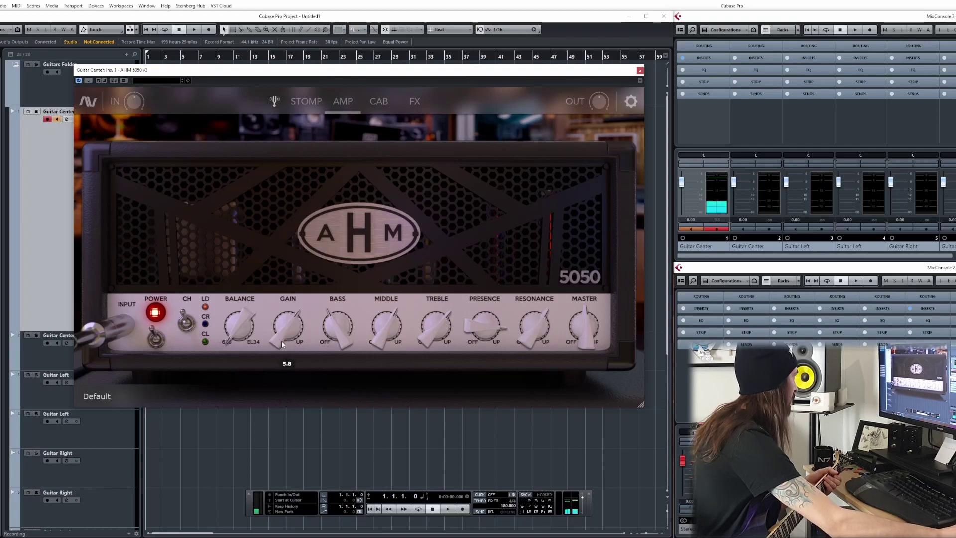
{"action": "left_click_drag", "start_coordinate": [282, 342], "coordinate": [287, 367]}
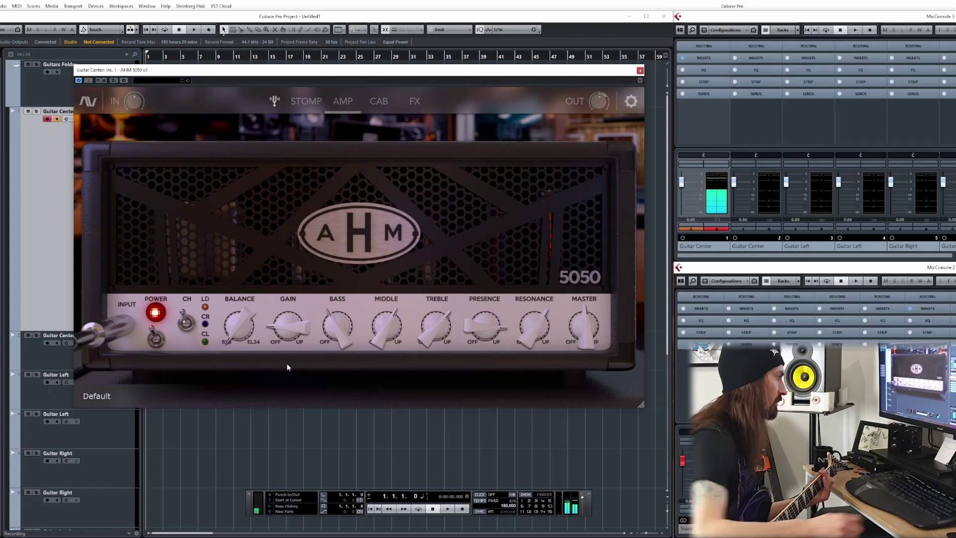
{"action": "left_click_drag", "start_coordinate": [278, 323], "coordinate": [276, 311]}
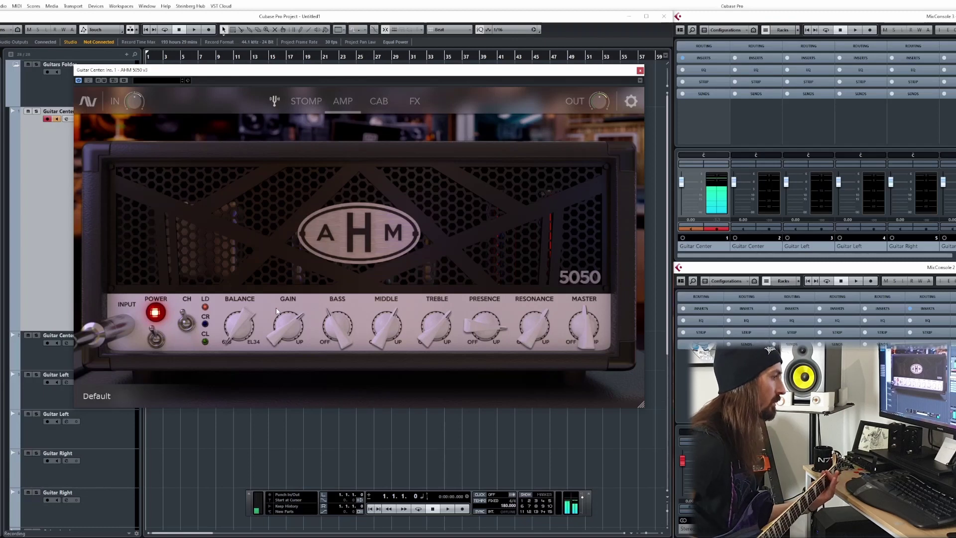
{"action": "left_click_drag", "start_coordinate": [276, 312], "coordinate": [273, 295]}
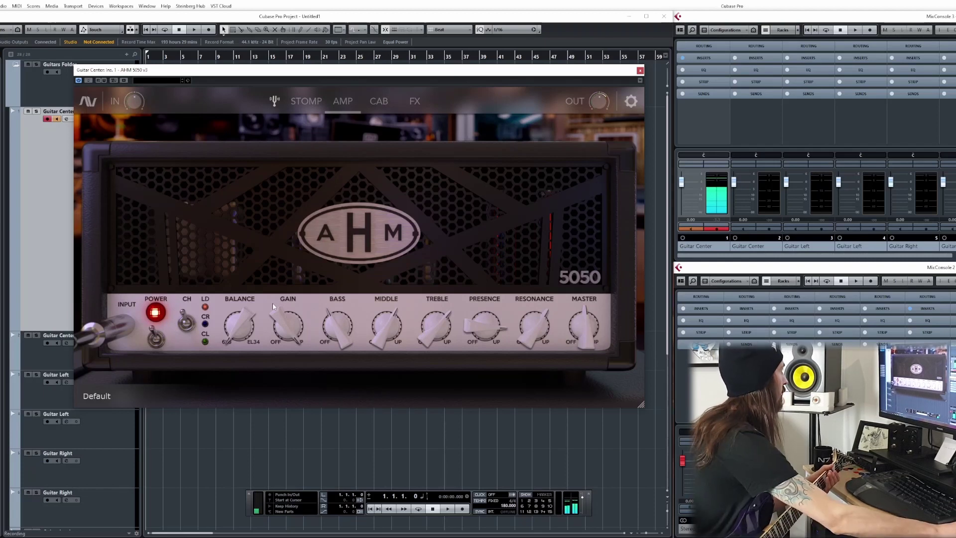
{"action": "left_click_drag", "start_coordinate": [273, 303], "coordinate": [271, 344]}
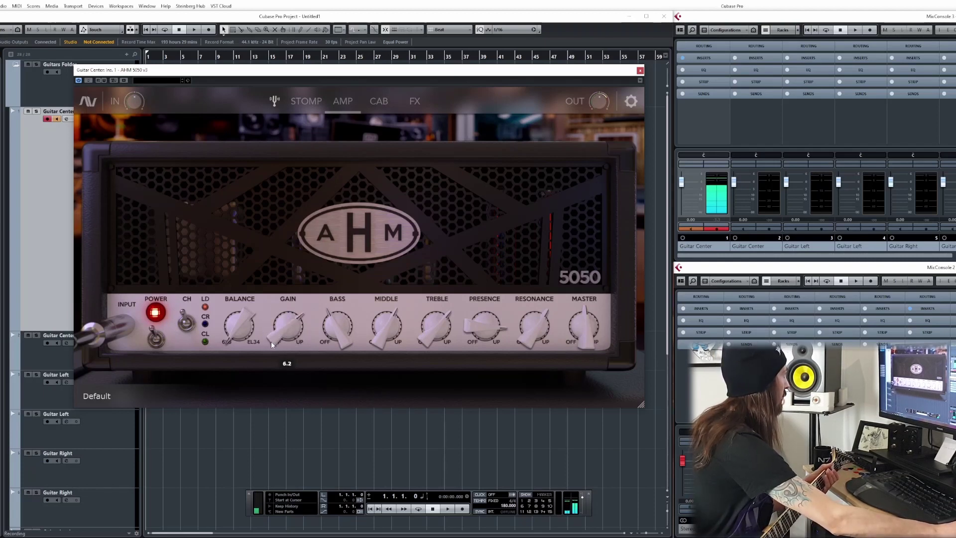
{"action": "mouse_move", "coordinate": [294, 324]}
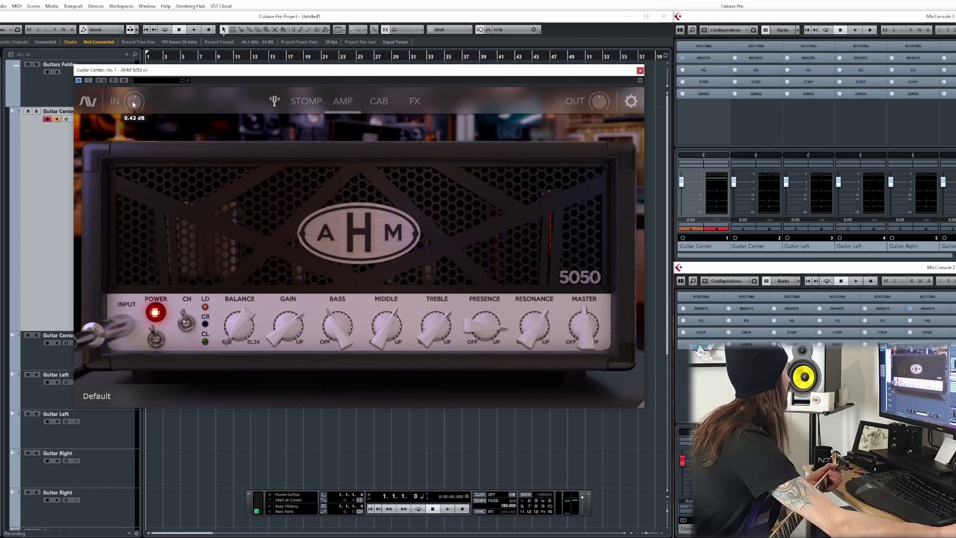
- Try a higher input level on the amp simulator and readjust it
{"action": "left_click_drag", "start_coordinate": [133, 103], "coordinate": [133, 78]}
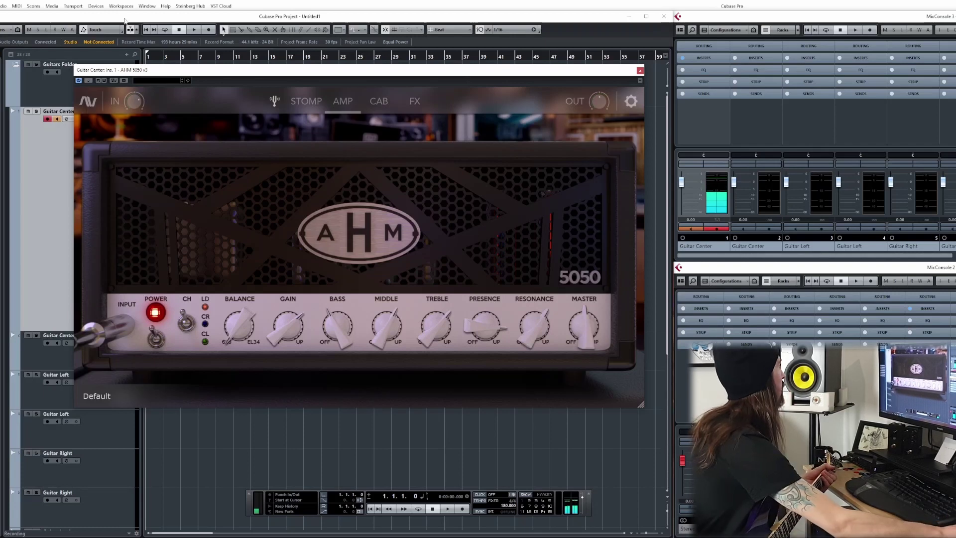
{"action": "mouse_move", "coordinate": [138, 85]}
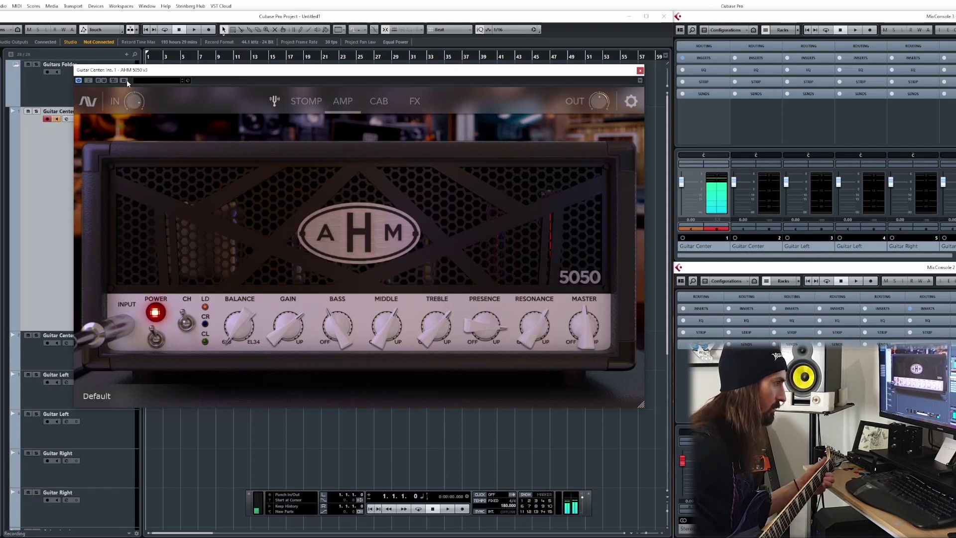
{"action": "mouse_move", "coordinate": [132, 97]}
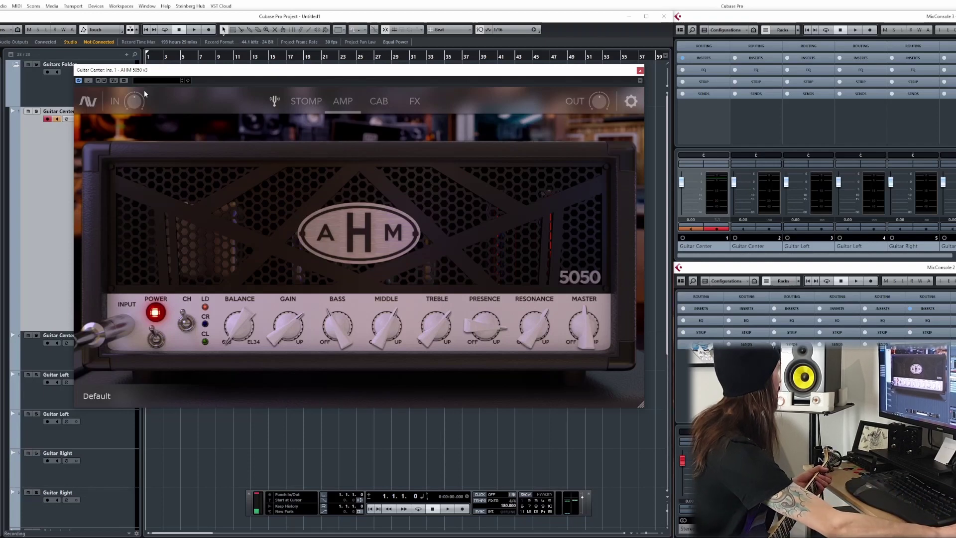
- Switch on the Screamer pedal with raised tone and level, try its drive at 3.0 and return the drive to 0
{"action": "left_click", "coordinate": [313, 106]}
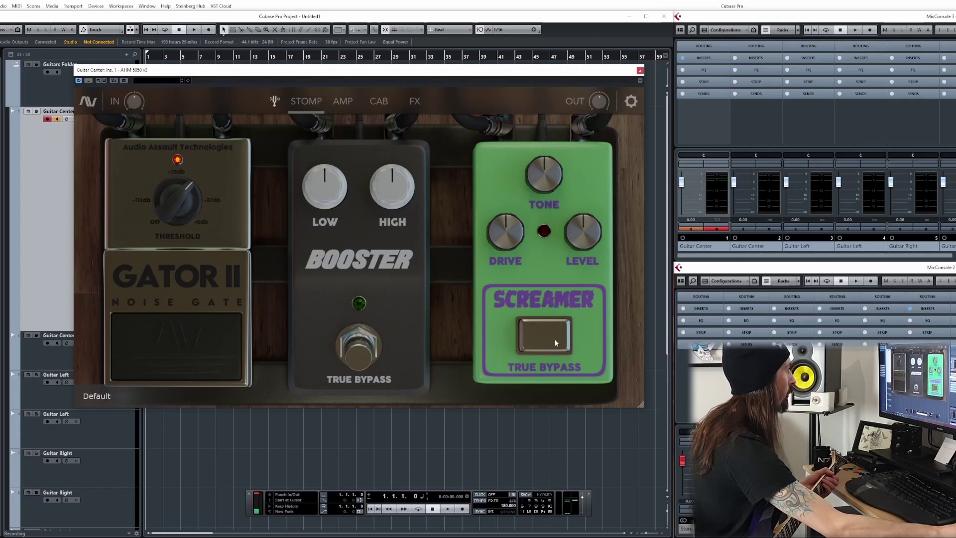
{"action": "left_click_drag", "start_coordinate": [508, 237], "coordinate": [494, 315]}
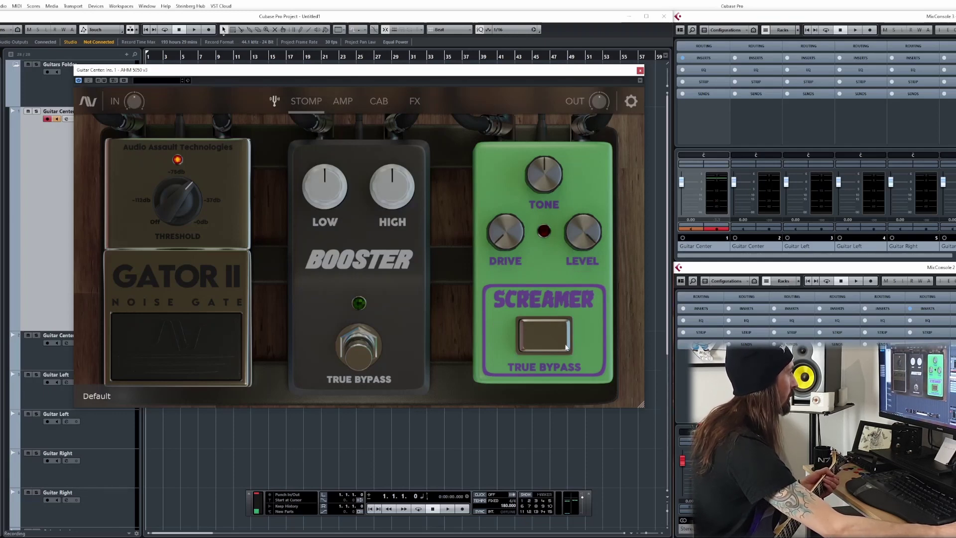
{"action": "left_click_drag", "start_coordinate": [536, 185], "coordinate": [531, 173]}
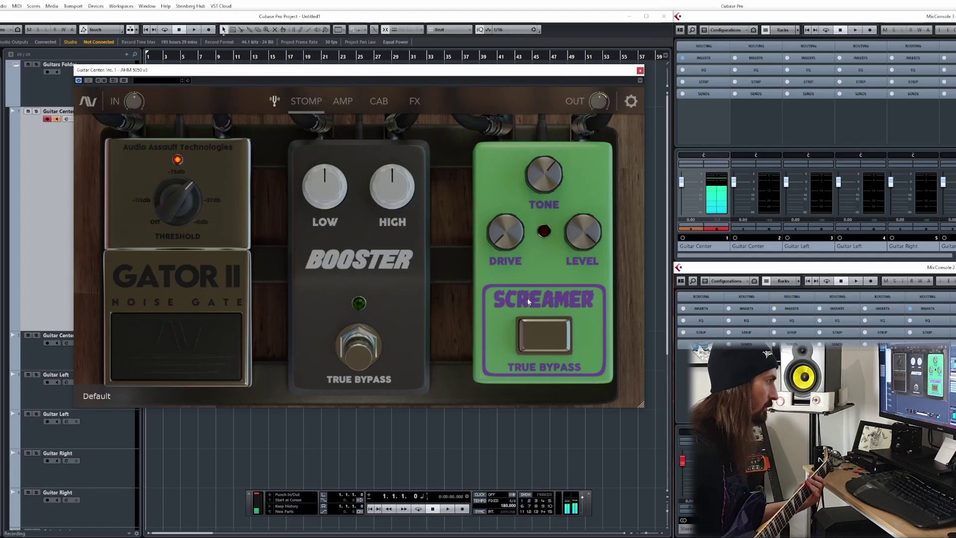
{"action": "left_click", "coordinate": [546, 339]}
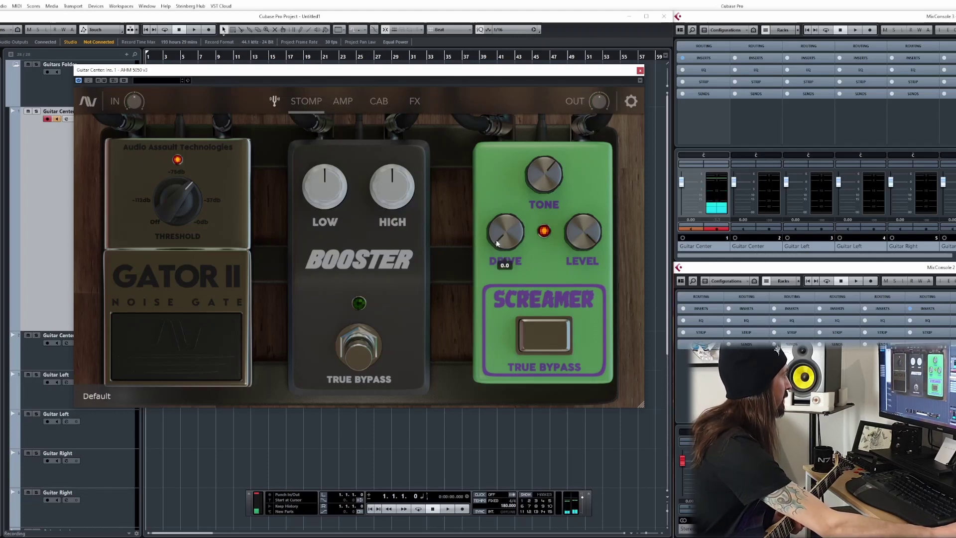
{"action": "left_click_drag", "start_coordinate": [505, 232], "coordinate": [481, 196]}
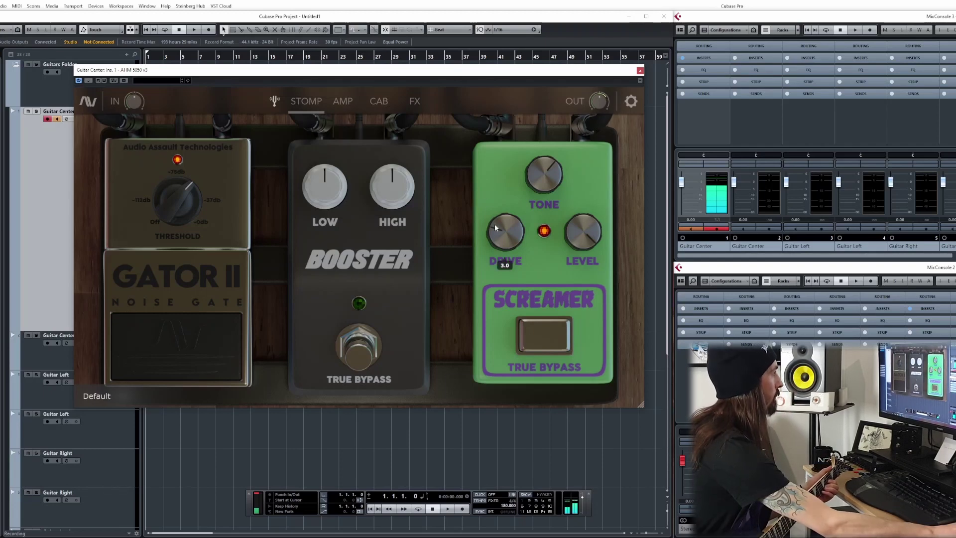
{"action": "left_click_drag", "start_coordinate": [494, 223], "coordinate": [489, 305]}
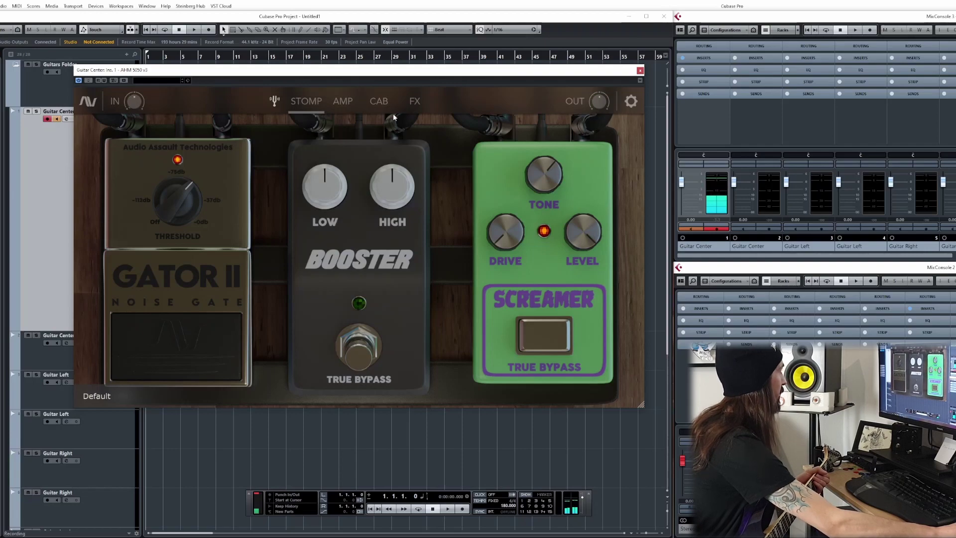
- Try the effects rack's delay unit and switch it back off
{"action": "left_click", "coordinate": [406, 107]}
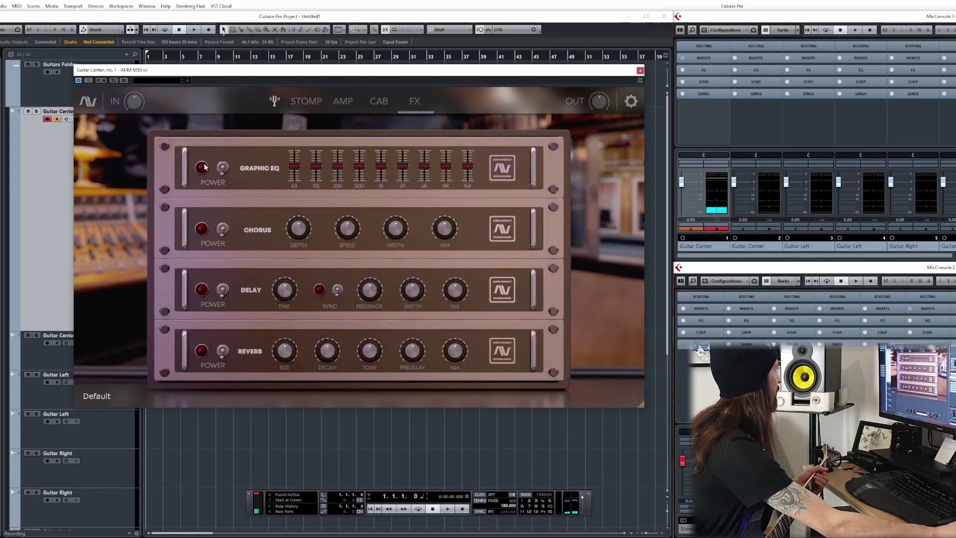
{"action": "left_click", "coordinate": [224, 294]}
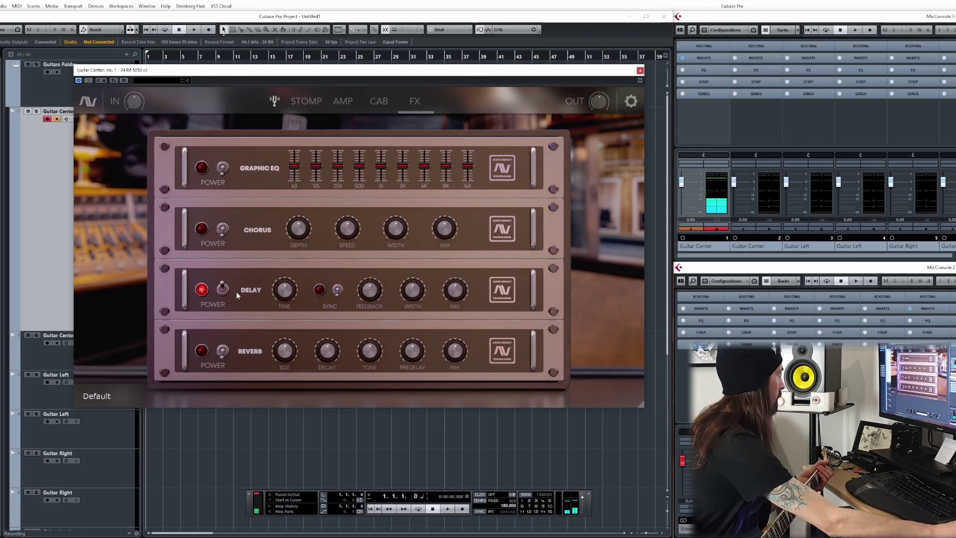
{"action": "left_click", "coordinate": [222, 291]}
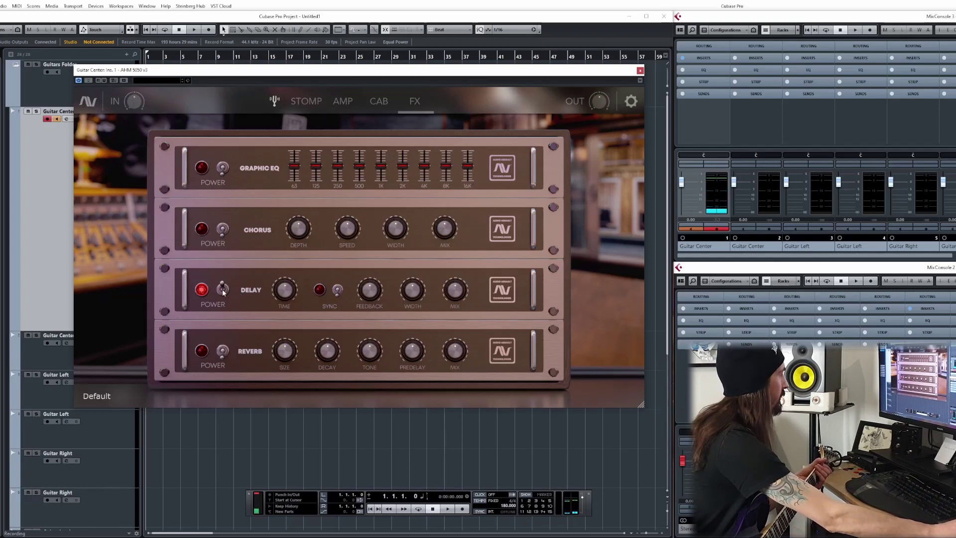
{"action": "left_click", "coordinate": [223, 291]}
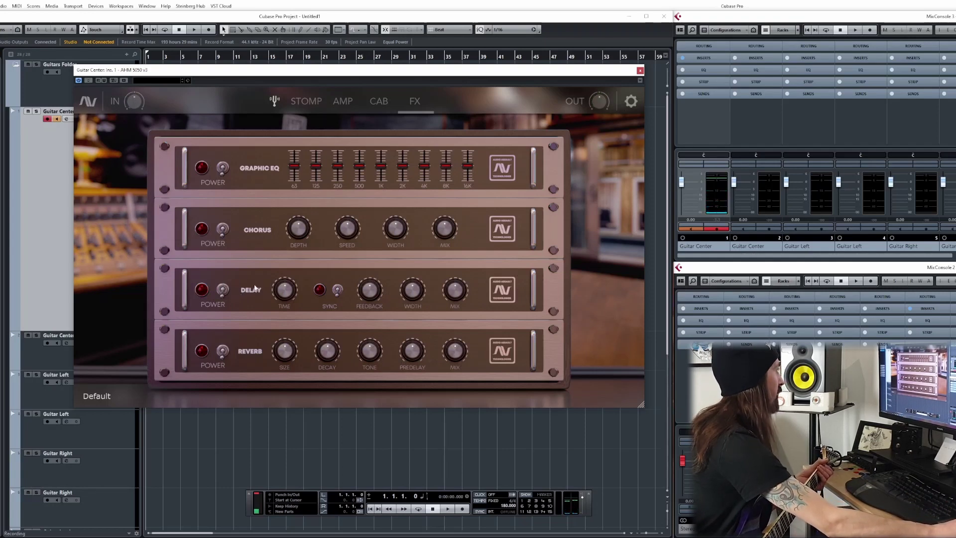
{"action": "mouse_move", "coordinate": [368, 288]}
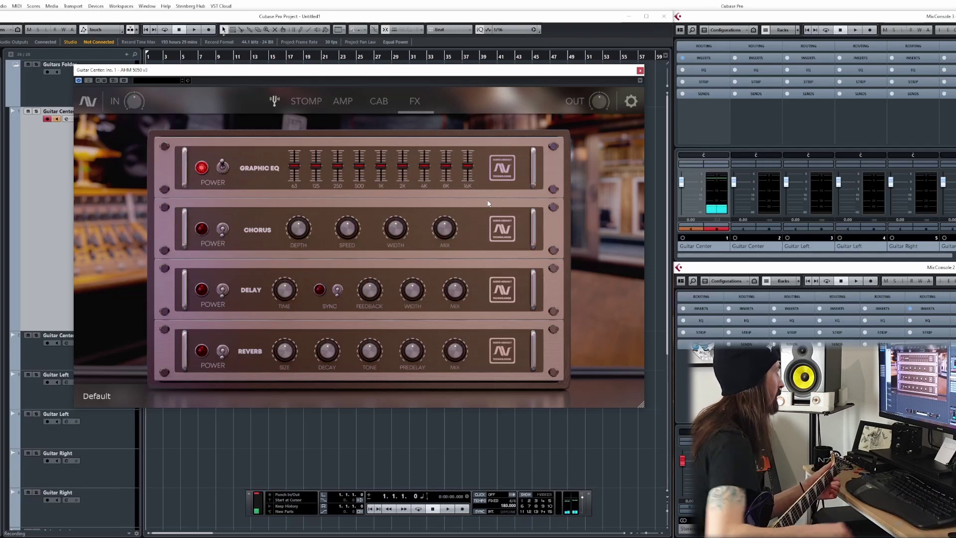
- Switch on the graphic EQ, boost the 16K and 4K bands slightly and set the 8K band to about 2.1
{"action": "mouse_move", "coordinate": [470, 172]}
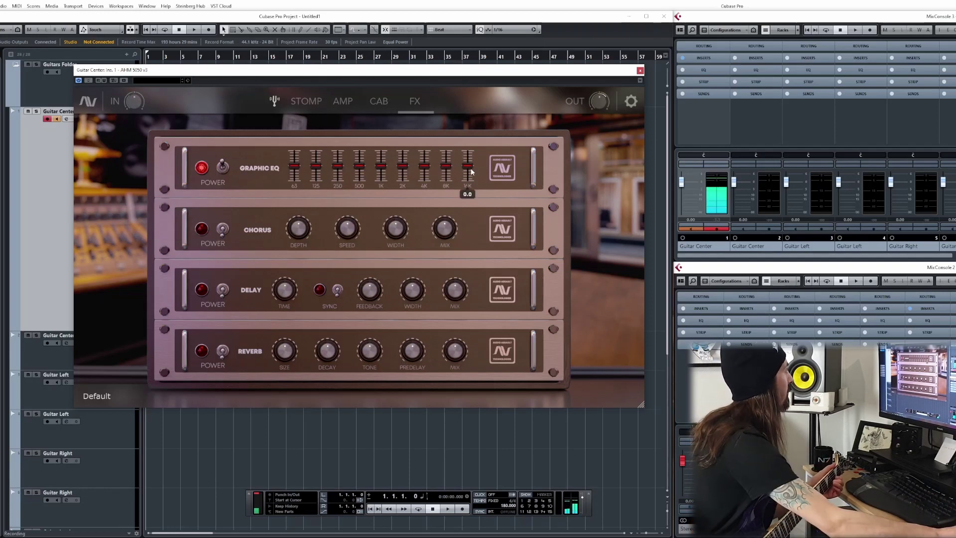
{"action": "mouse_move", "coordinate": [470, 169]}
{"action": "left_mouse_down"}
{"action": "mouse_move", "coordinate": [467, 151]}
{"action": "mouse_move", "coordinate": [464, 166]}
{"action": "left_mouse_up"}
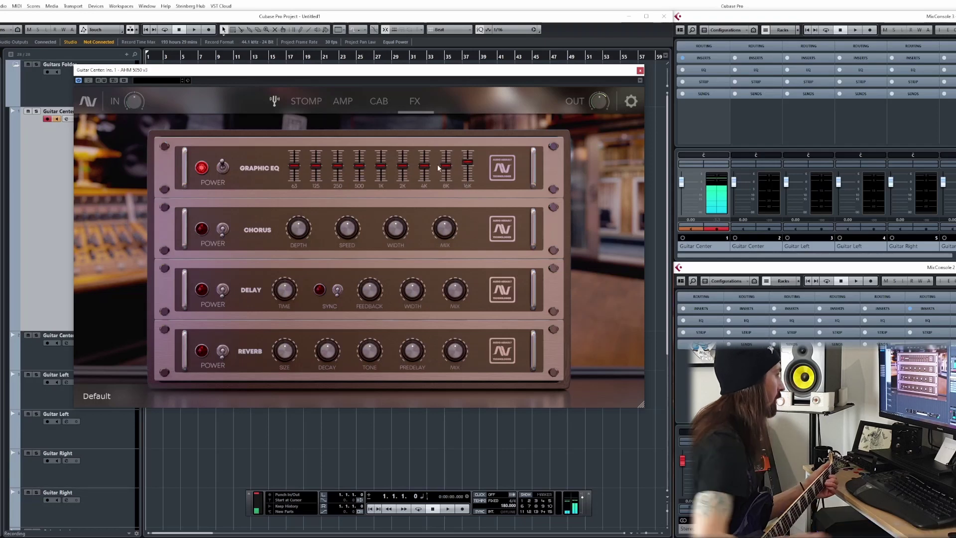
{"action": "mouse_move", "coordinate": [444, 167]}
{"action": "left_click_drag", "start_coordinate": [445, 167], "coordinate": [442, 154]}
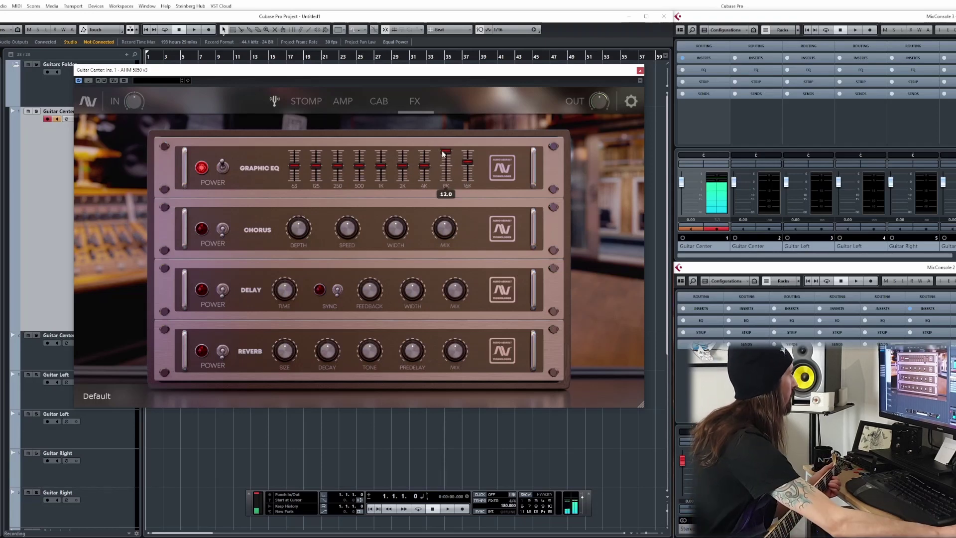
{"action": "left_click_drag", "start_coordinate": [444, 187], "coordinate": [423, 162]}
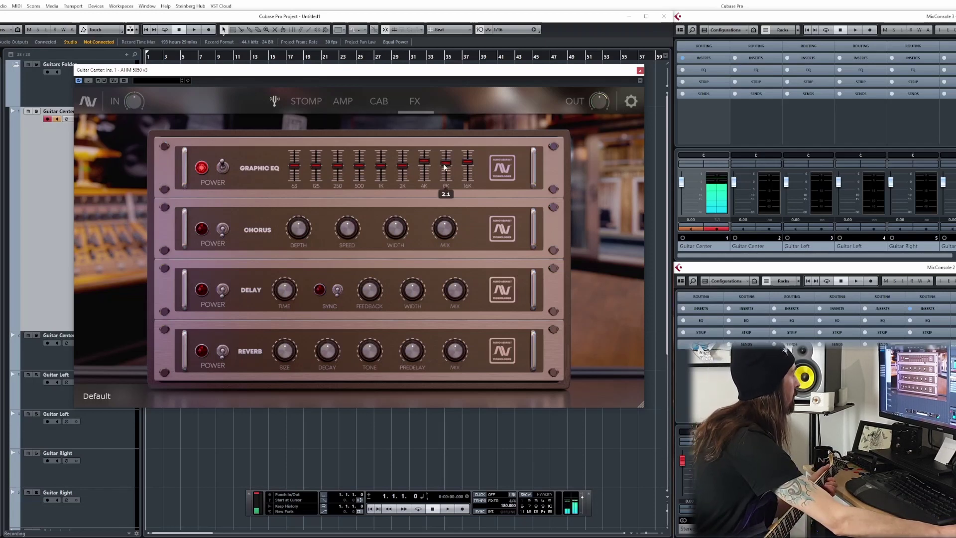
- Boost the graphic EQ's 2K and 1K bands slightly and cut the 250, 125 and 63 bands to the minimum
{"action": "mouse_move", "coordinate": [424, 163]}
{"action": "left_click_drag", "start_coordinate": [403, 165], "coordinate": [359, 171]}
{"action": "left_click_drag", "start_coordinate": [338, 166], "coordinate": [316, 166]}
{"action": "left_click_drag", "start_coordinate": [317, 153], "coordinate": [294, 188]}
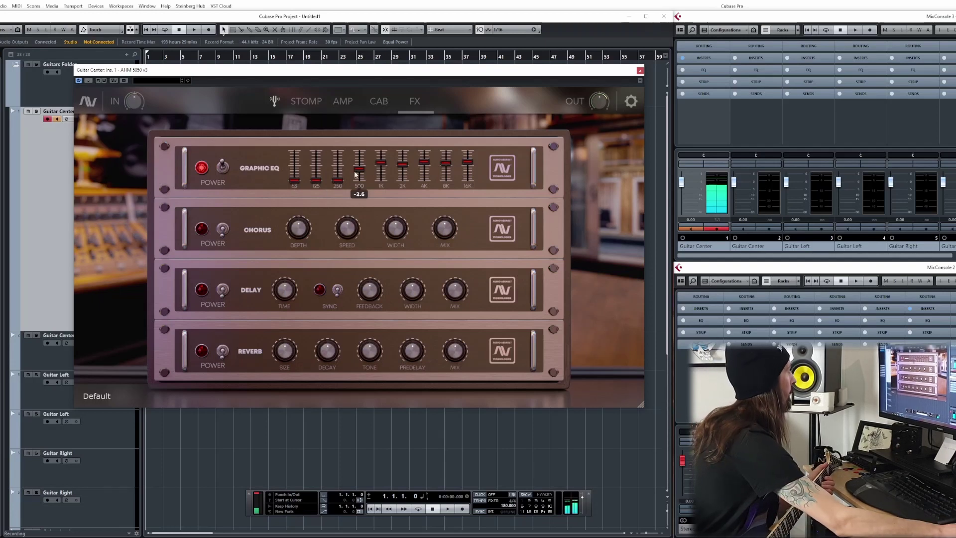
- Bring the graphic EQ's 250 band up to slightly below neutral and settle the 500 band near neutral
{"action": "left_click_drag", "start_coordinate": [356, 167], "coordinate": [339, 174]}
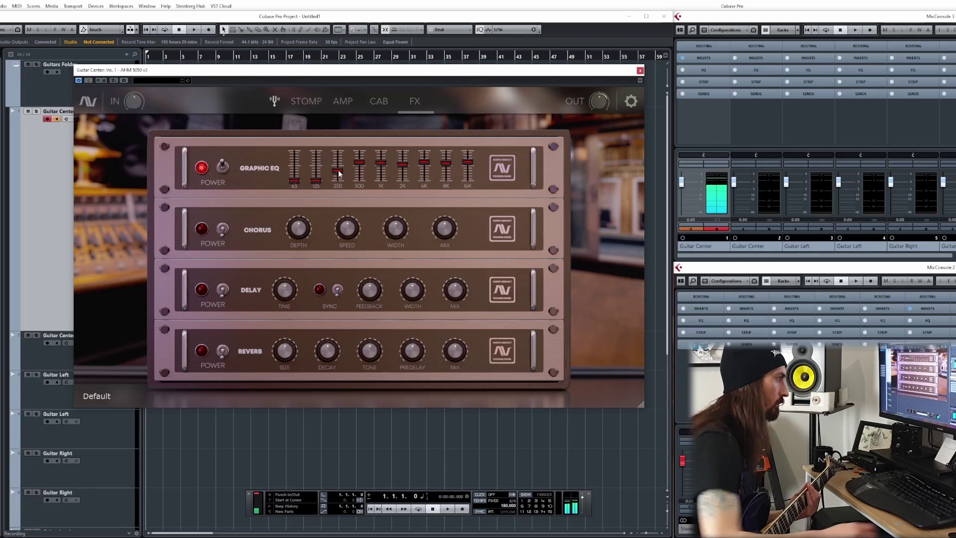
{"action": "left_click_drag", "start_coordinate": [338, 174], "coordinate": [357, 170]}
{"action": "left_click", "coordinate": [359, 164]}
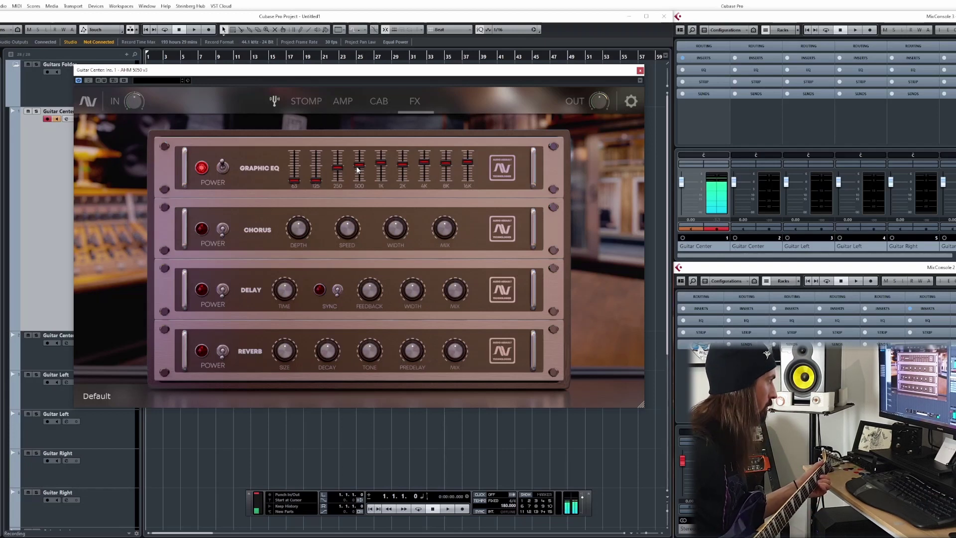
- Compare the tone with the graphic EQ bypassed and re-engaged, and lower the 8K band to near neutral and the 16K band slightly below neutral
{"action": "left_click", "coordinate": [222, 169]}
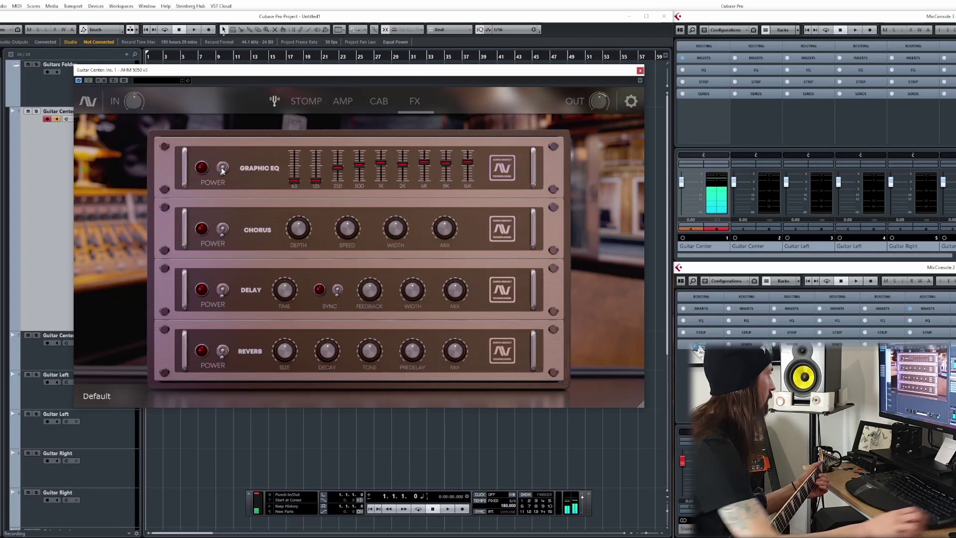
{"action": "left_click", "coordinate": [223, 169]}
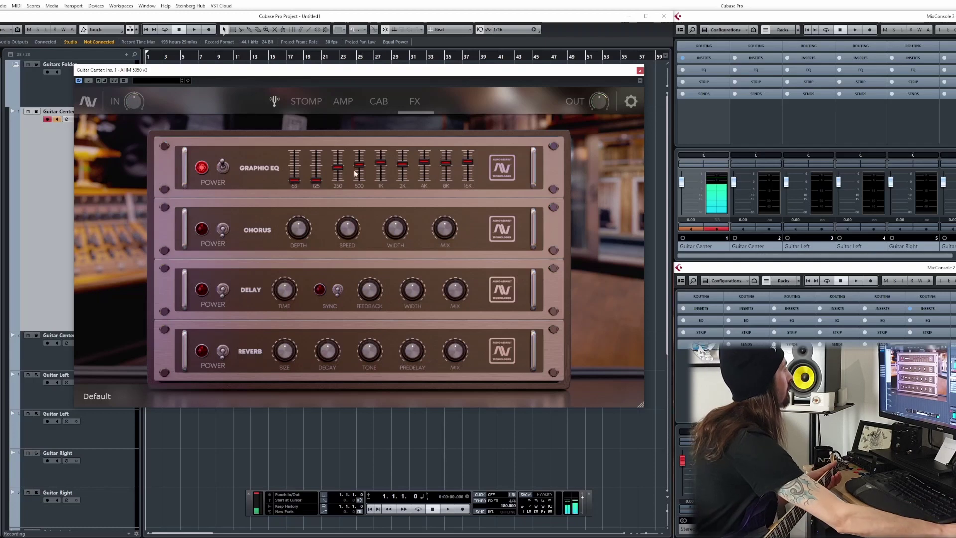
{"action": "left_click_drag", "start_coordinate": [468, 162], "coordinate": [446, 169]}
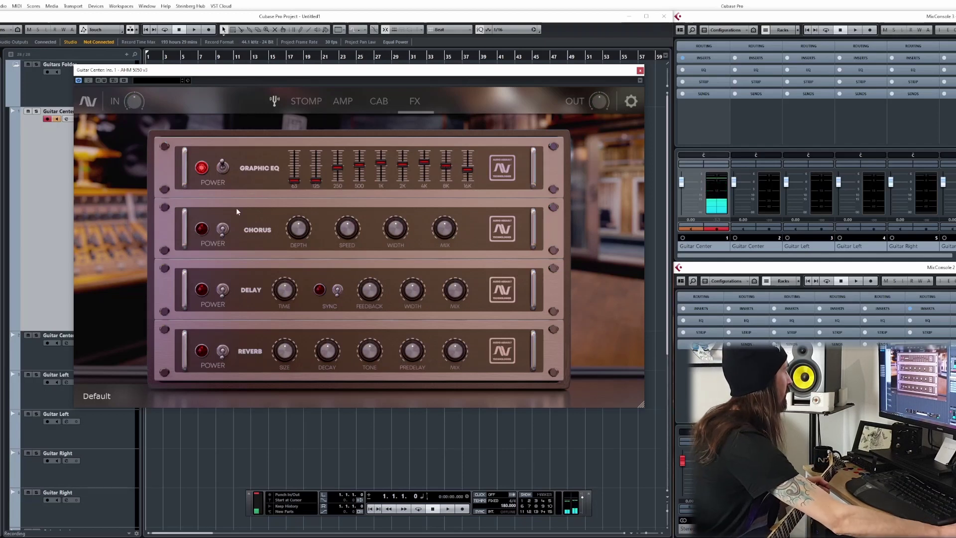
{"action": "mouse_move", "coordinate": [440, 175]}
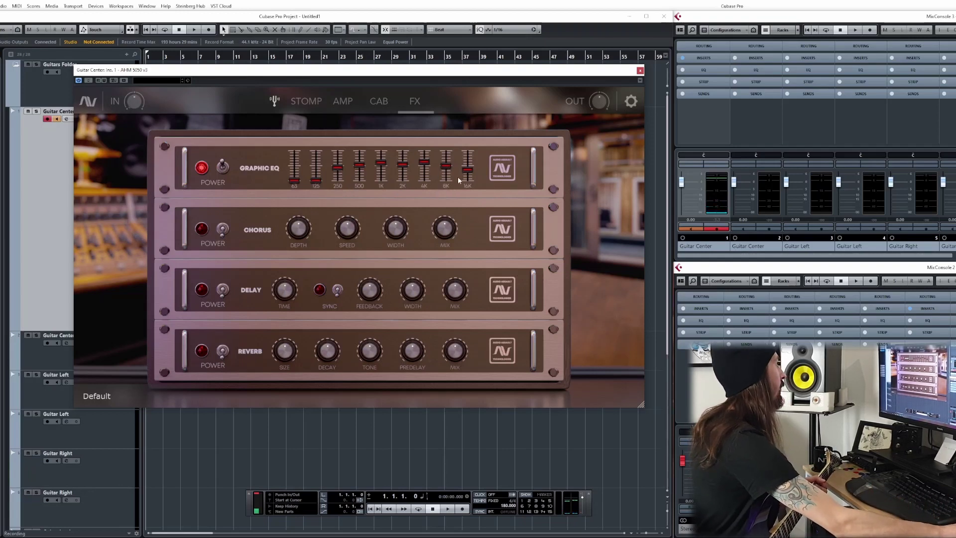
- Compare the amp's Balance between the EL34 and 6L6 extremes and leave it at 6L6
{"action": "left_click", "coordinate": [342, 101]}
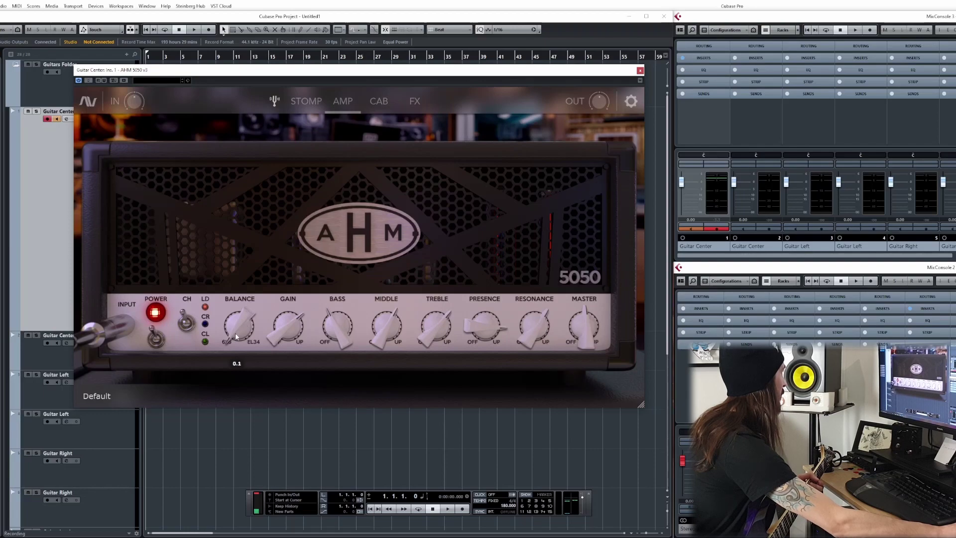
{"action": "left_click_drag", "start_coordinate": [242, 336], "coordinate": [235, 312]}
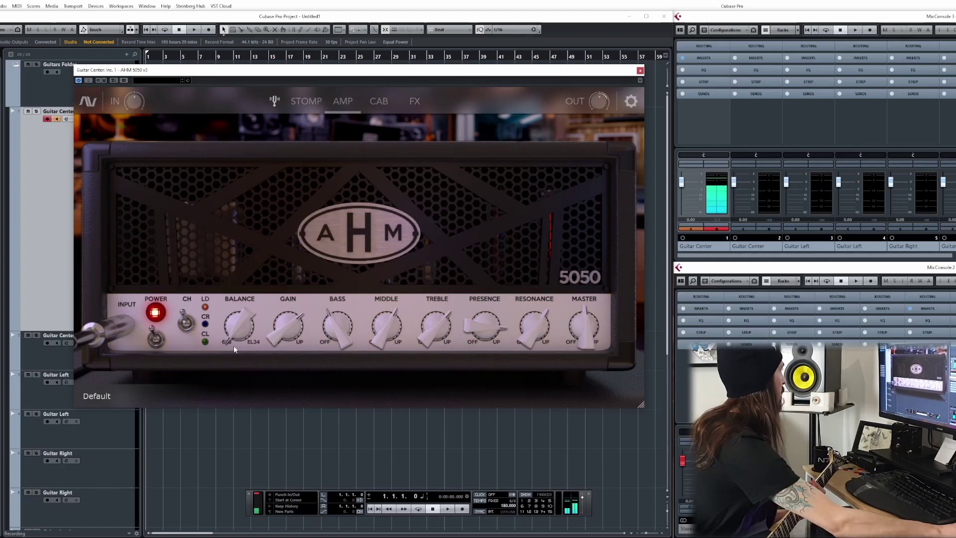
{"action": "left_click_drag", "start_coordinate": [234, 347], "coordinate": [229, 262]}
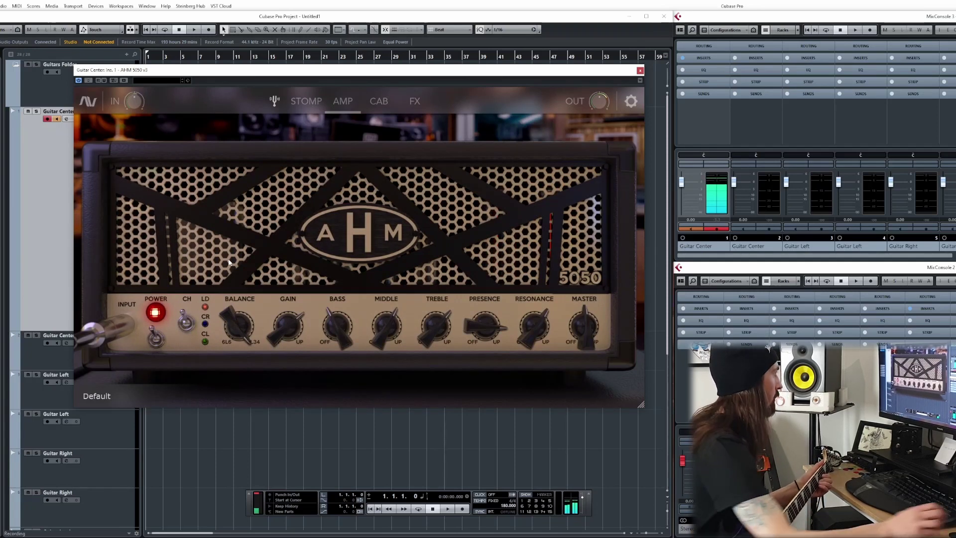
{"action": "left_click_drag", "start_coordinate": [228, 315], "coordinate": [238, 415]}
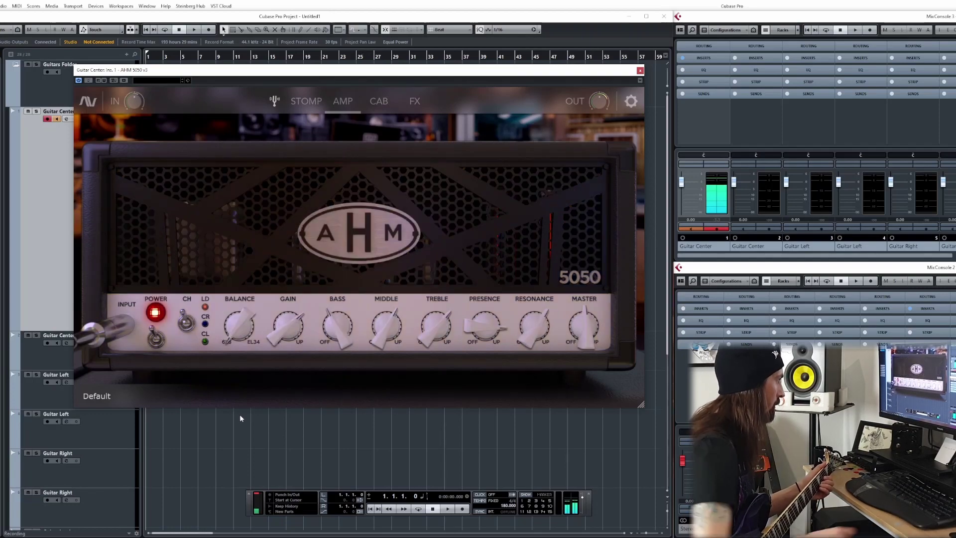
{"action": "left_click_drag", "start_coordinate": [241, 418], "coordinate": [226, 312]}
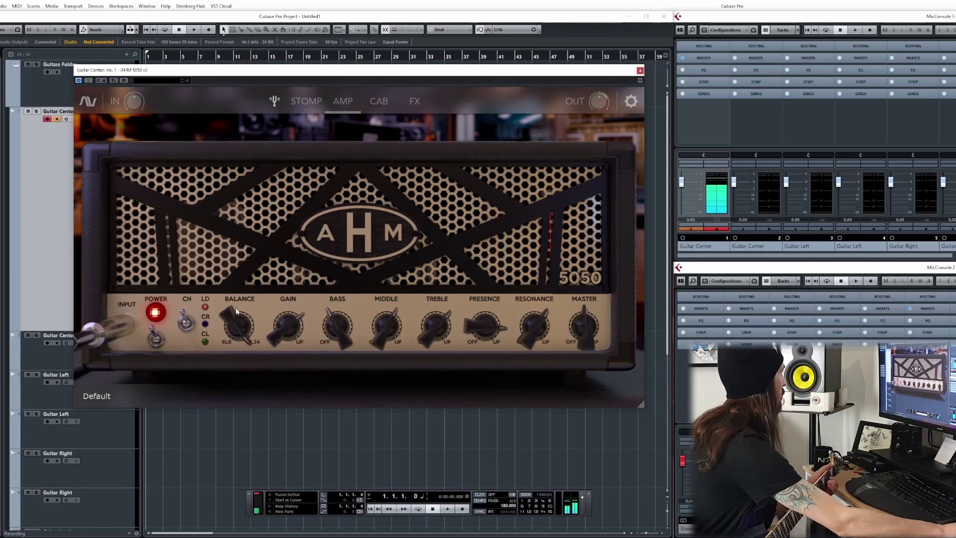
{"action": "mouse_move", "coordinate": [233, 355]}
{"action": "left_mouse_down"}
{"action": "mouse_move", "coordinate": [237, 392]}
{"action": "mouse_move", "coordinate": [225, 345]}
{"action": "mouse_move", "coordinate": [225, 359]}
{"action": "left_mouse_up"}
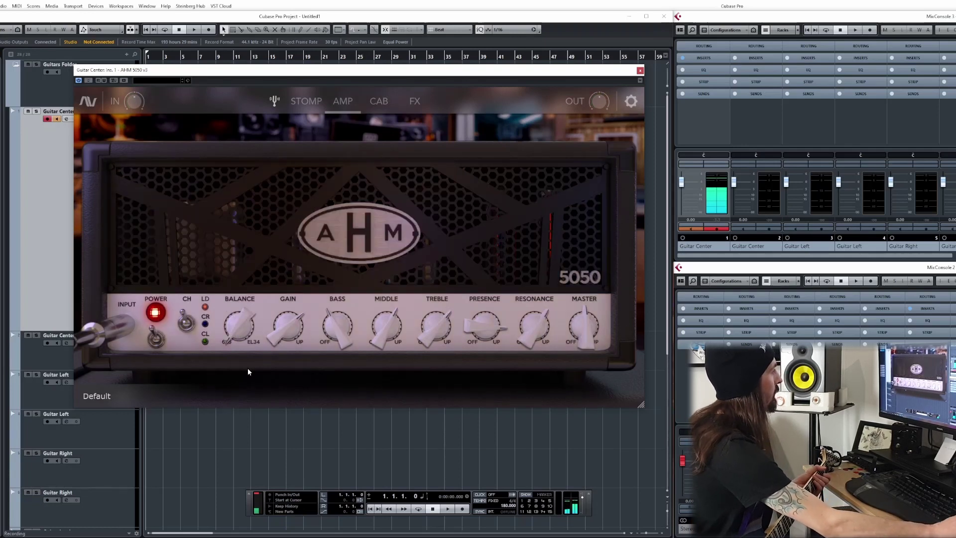
{"action": "mouse_move", "coordinate": [231, 330]}
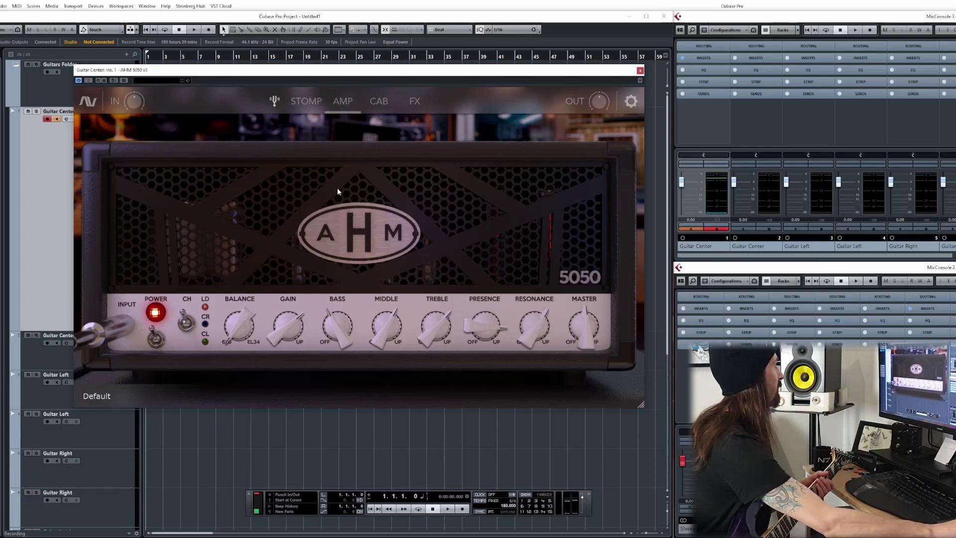
- Review the dual cab loader's cabinet list, the stomp pedals and the amp head's settings, ending on the amp section
{"action": "left_click", "coordinate": [374, 105]}
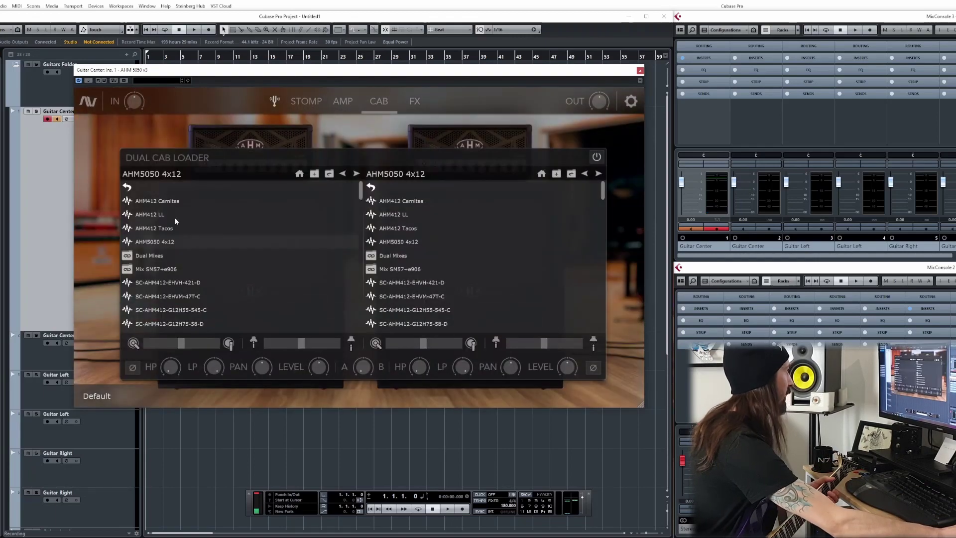
{"action": "scroll", "coordinate": [179, 289], "scroll_direction": "down", "scroll_amount": 5}
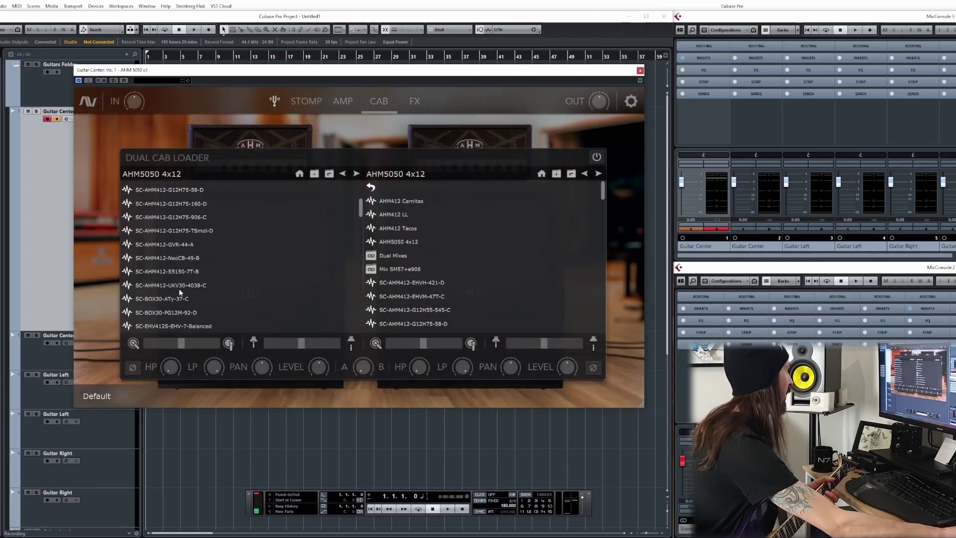
{"action": "scroll", "coordinate": [179, 289], "scroll_direction": "up", "scroll_amount": 5}
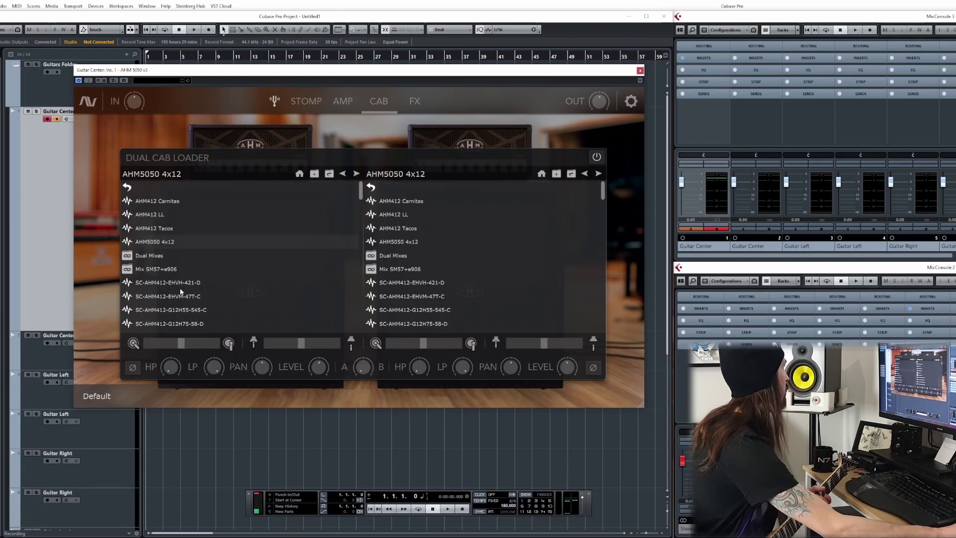
{"action": "left_click", "coordinate": [343, 101]}
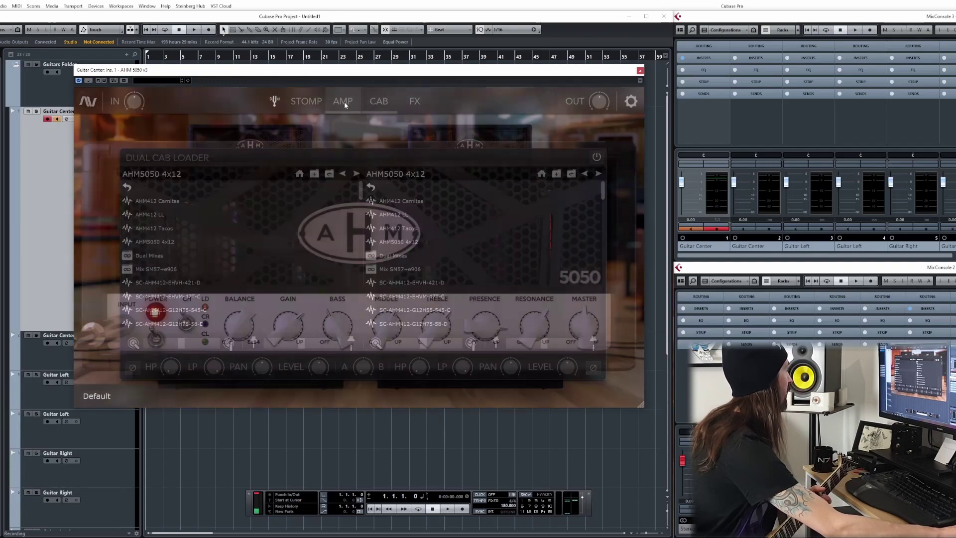
{"action": "left_click", "coordinate": [309, 101]}
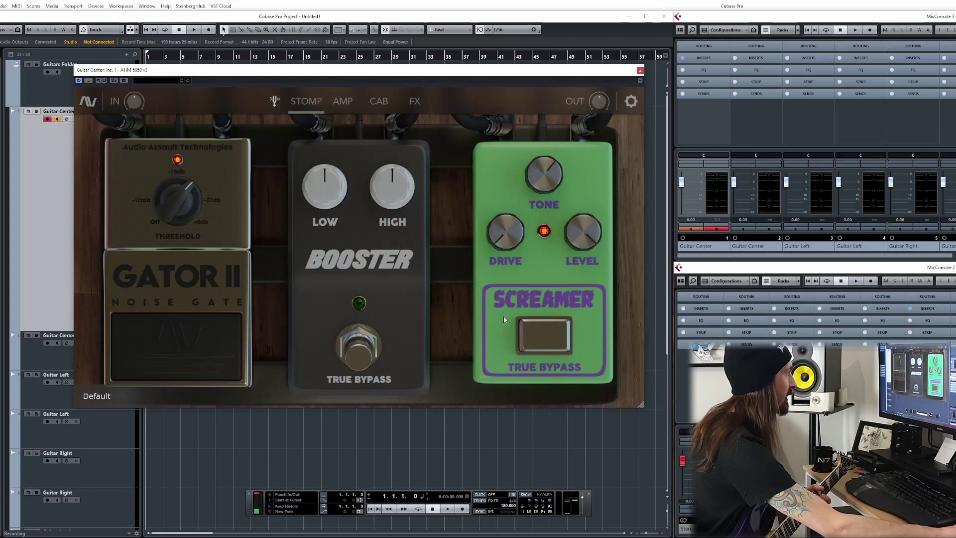
{"action": "left_click", "coordinate": [348, 101]}
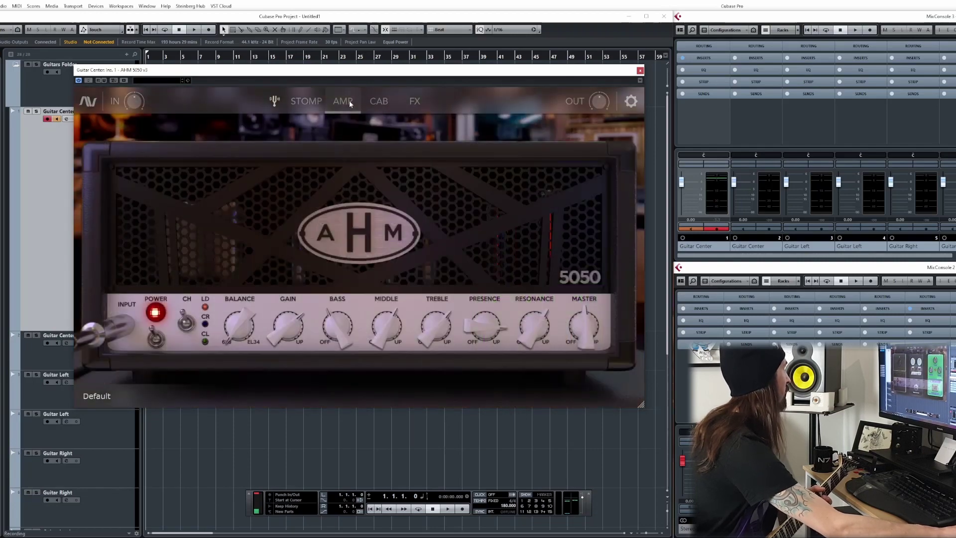
{"action": "left_click", "coordinate": [306, 101]}
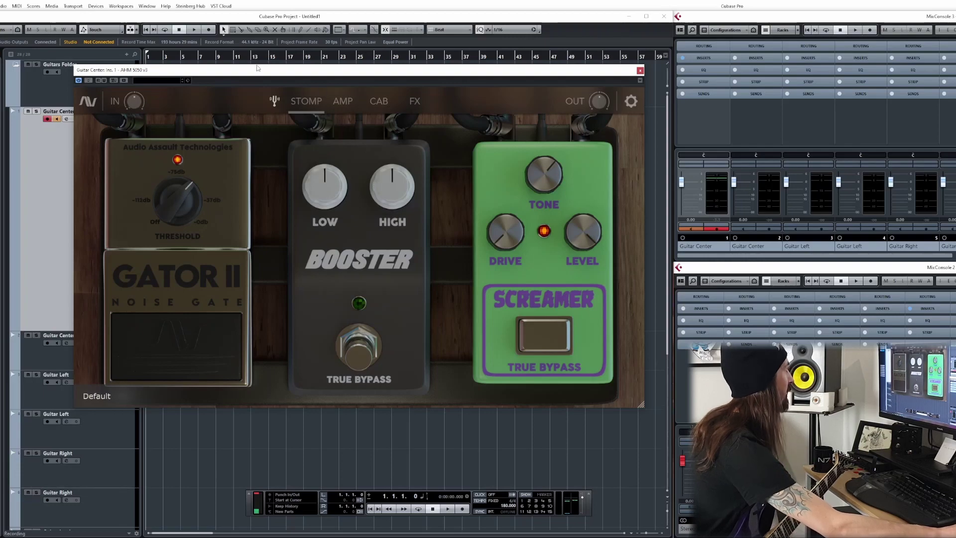
{"action": "left_click", "coordinate": [343, 106]}
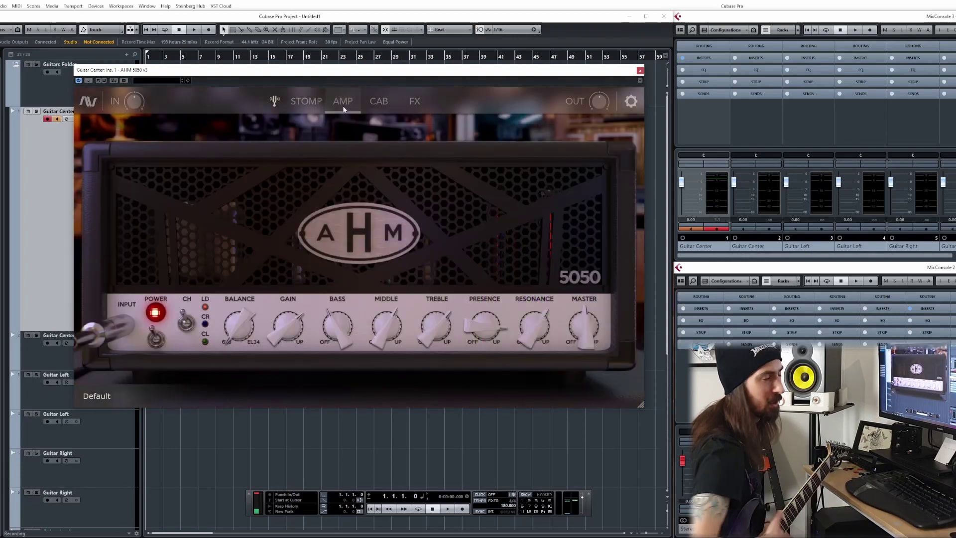